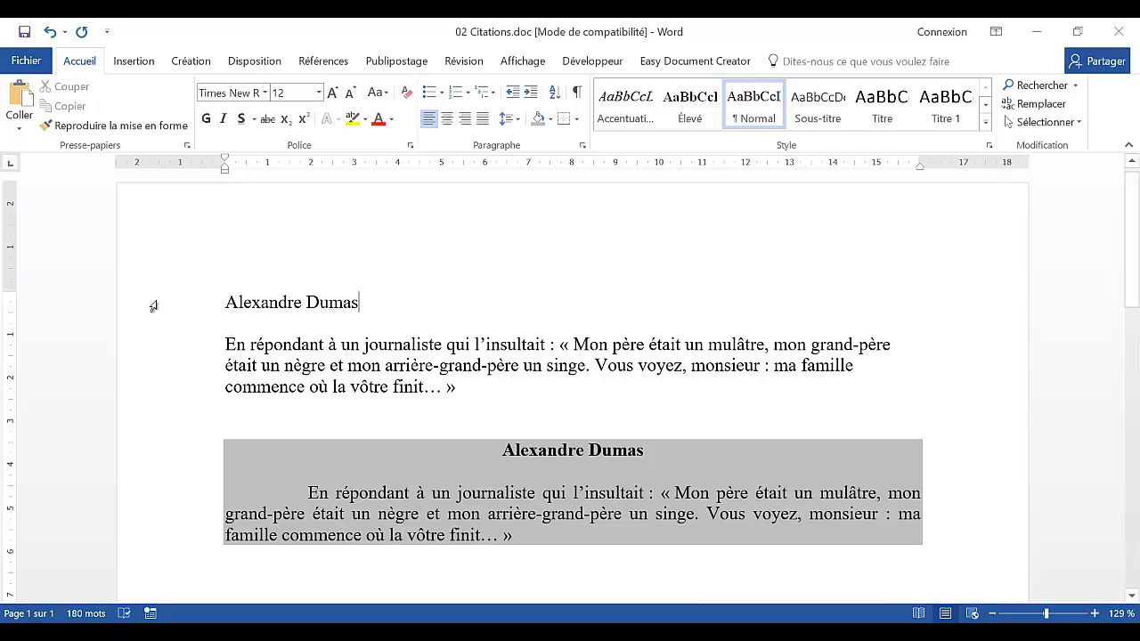
# Review the three quotations and compare each one with the grey formatted model beneath it.
pyautogui.moveTo(152, 305); pyautogui.dragTo(171, 387)
pyautogui.click(417, 327)
pyautogui.scroll(-3, 534, 472)
pyautogui.scroll(-10, 535, 473)
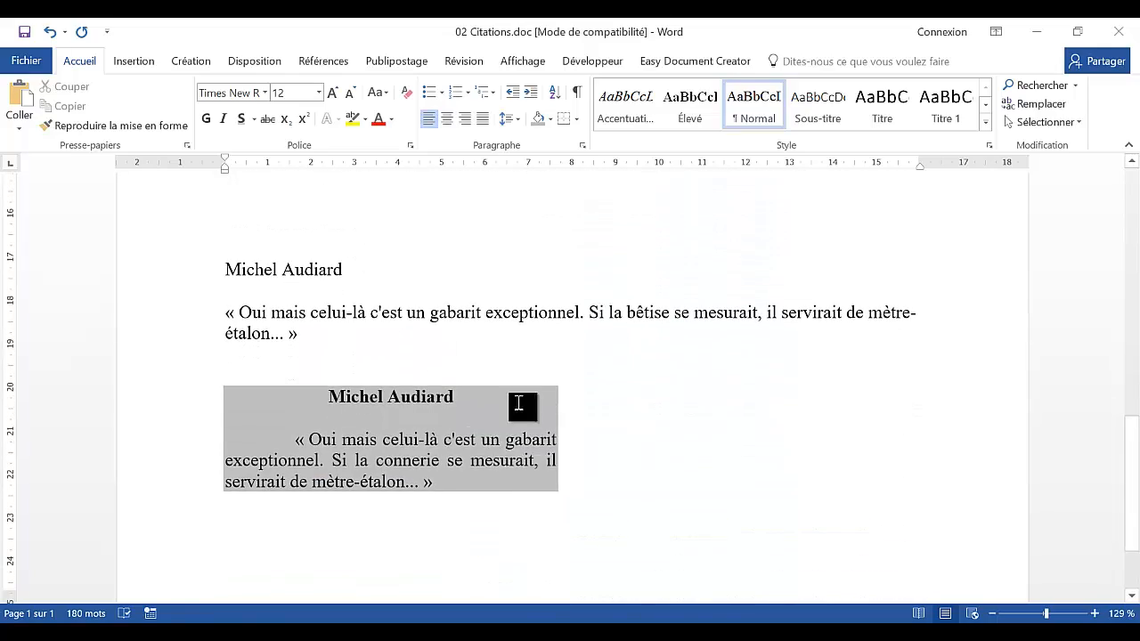
pyautogui.scroll(8, 455, 450)
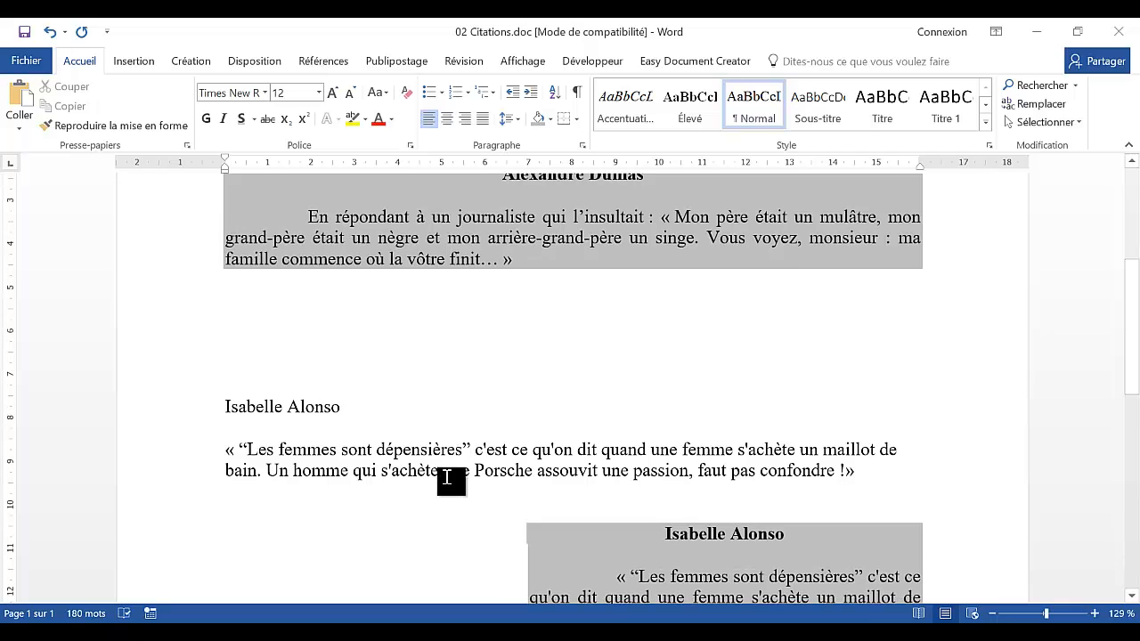
pyautogui.scroll(5, 454, 456)
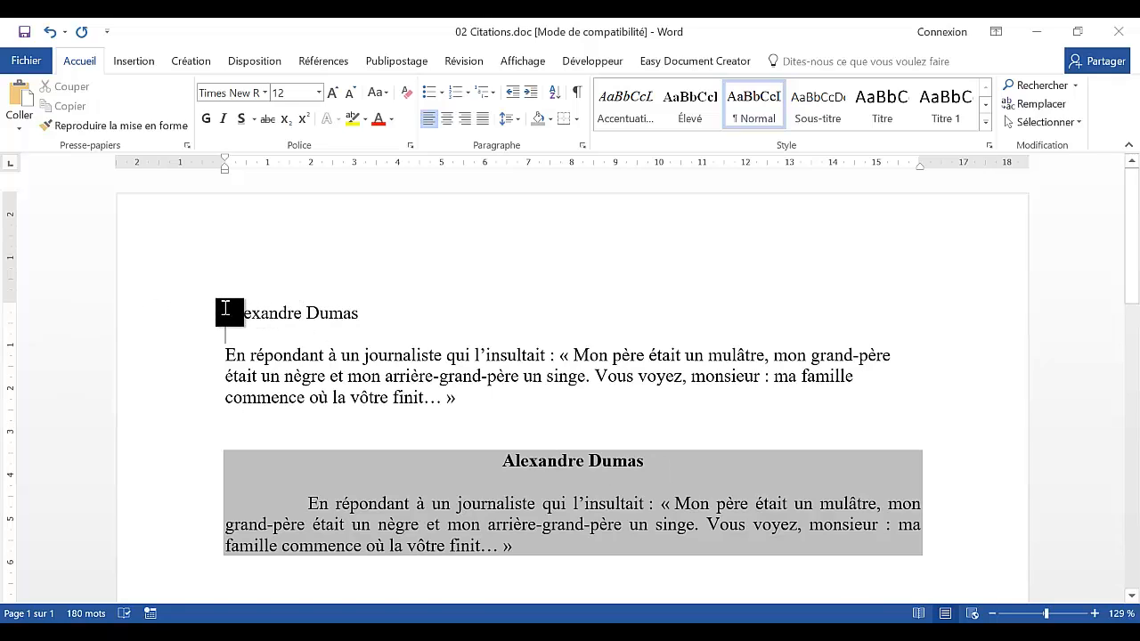
# Centre the "Alexandre Dumas" heading above the first unformatted quotation and make it bold.
pyautogui.click(164, 318)
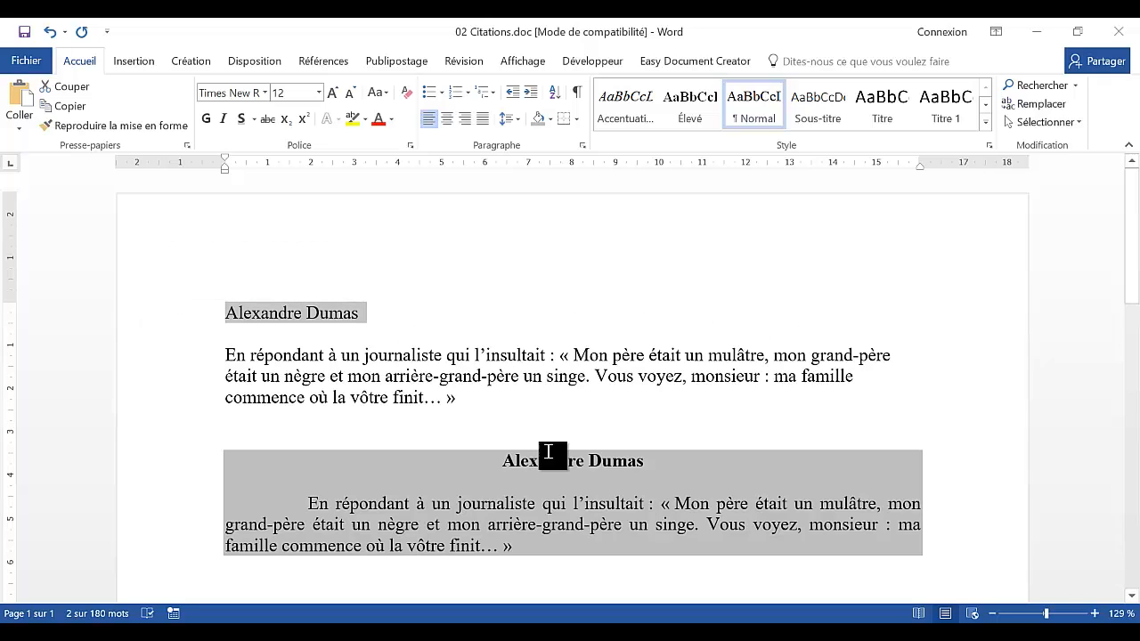
pyautogui.click(447, 119)
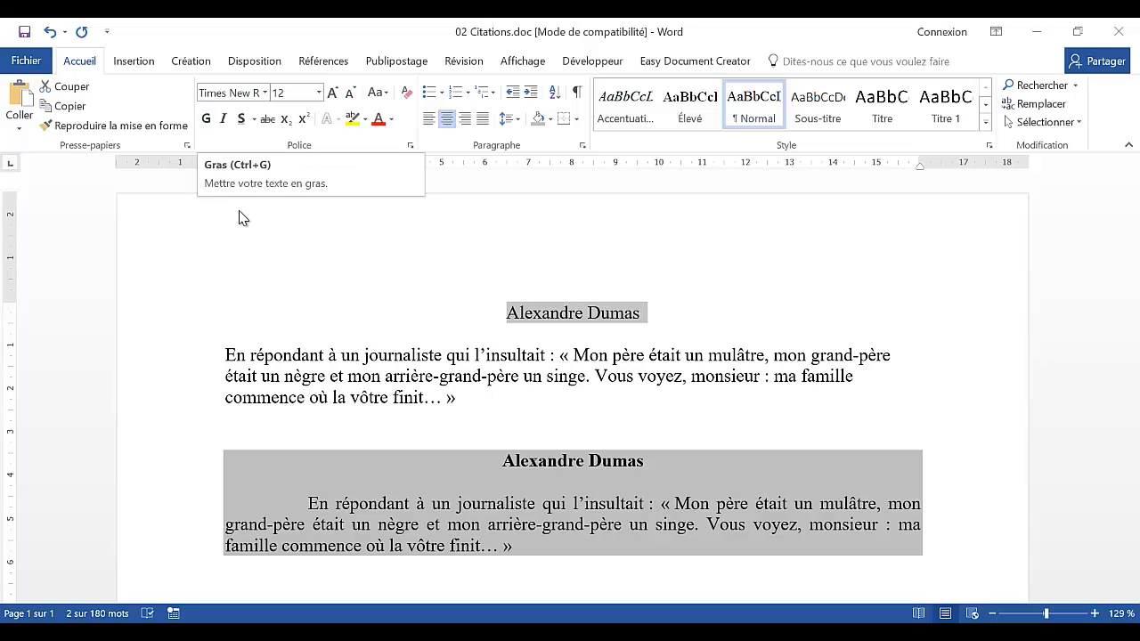
pyautogui.click(206, 120)
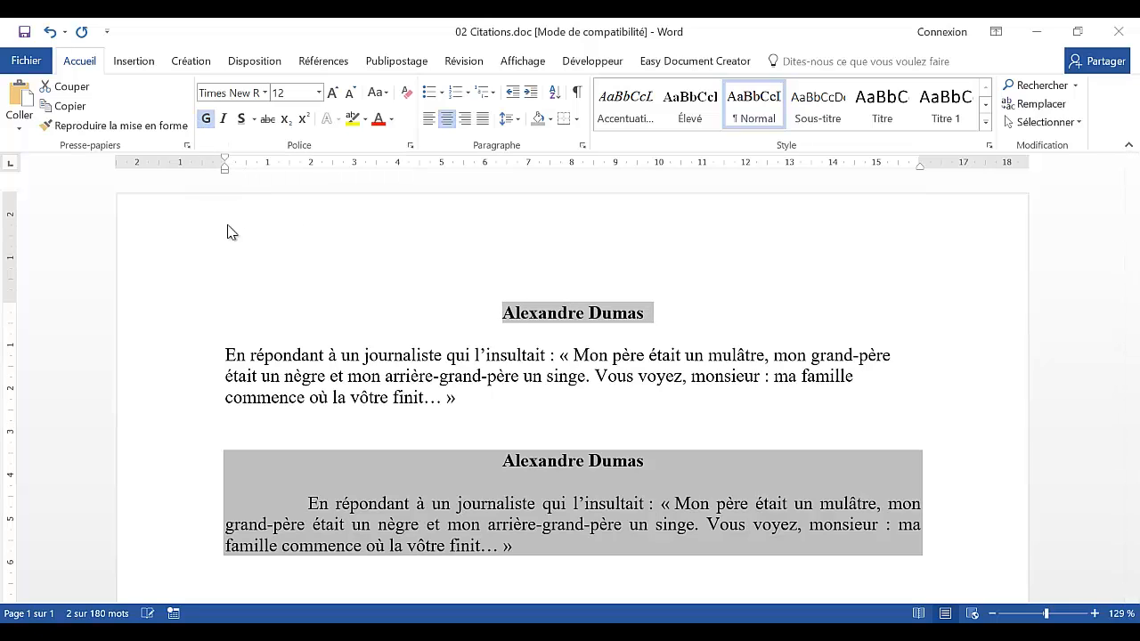
pyautogui.click(348, 301)
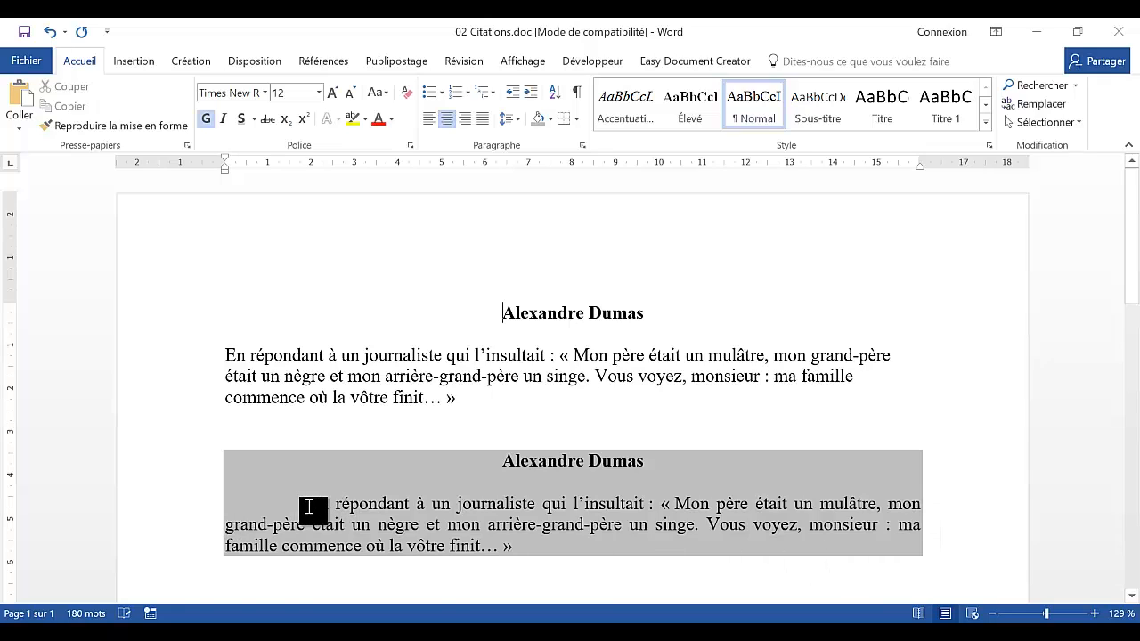
# Justify the Alexandre Dumas quotation paragraph and give it a first-line indent of 2 cm.
pyautogui.moveTo(156, 360); pyautogui.dragTo(163, 395)
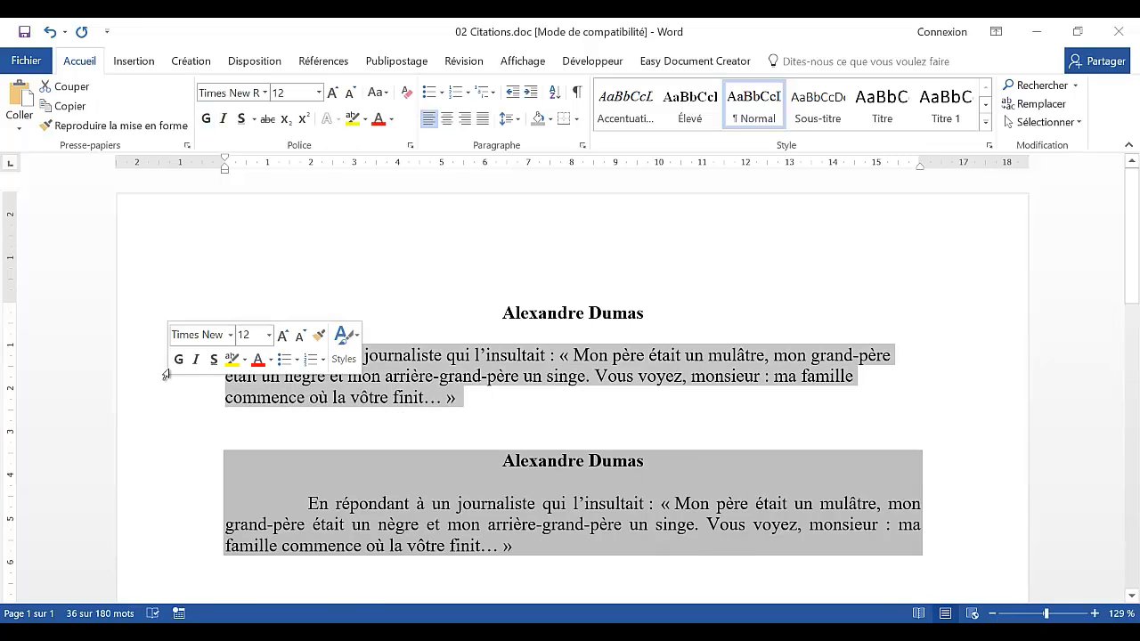
pyautogui.click(484, 119)
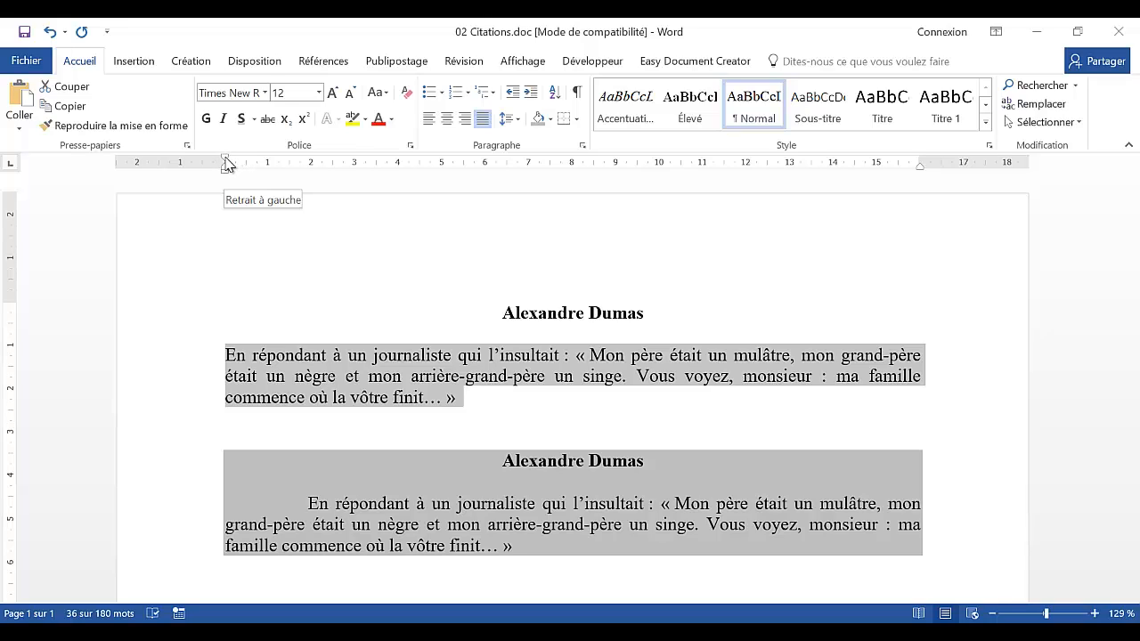
pyautogui.moveTo(226, 160)
pyautogui.mouseDown()
pyautogui.moveTo(354, 171)
pyautogui.moveTo(311, 172)
pyautogui.mouseUp()
pyautogui.click(352, 377)
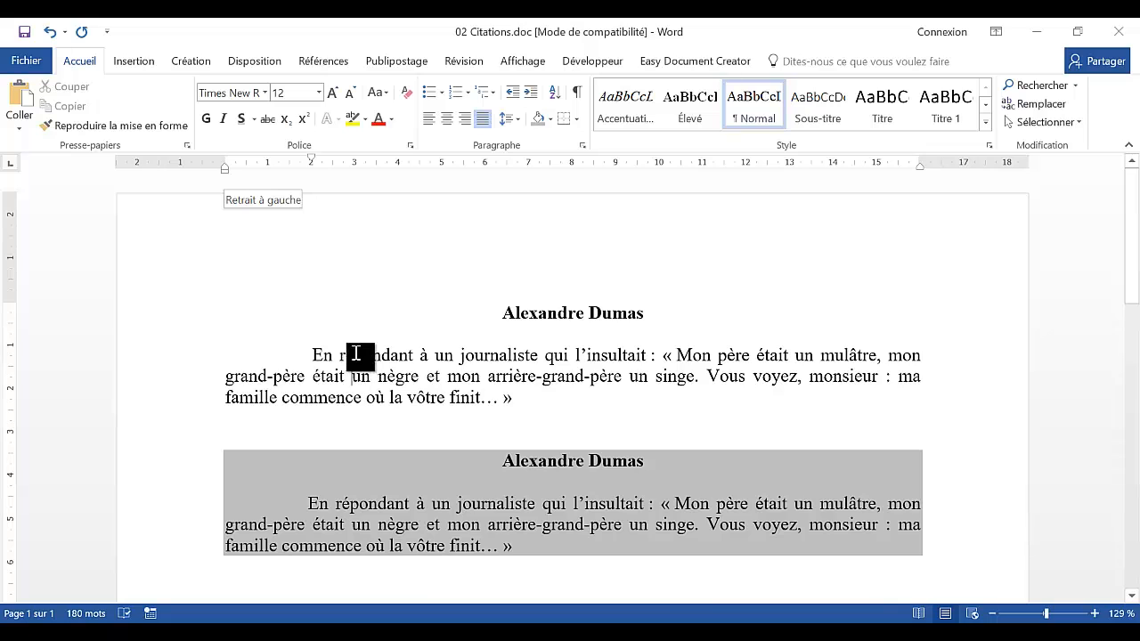
pyautogui.scroll(-6, 362, 353)
pyautogui.scroll(-4, 360, 349)
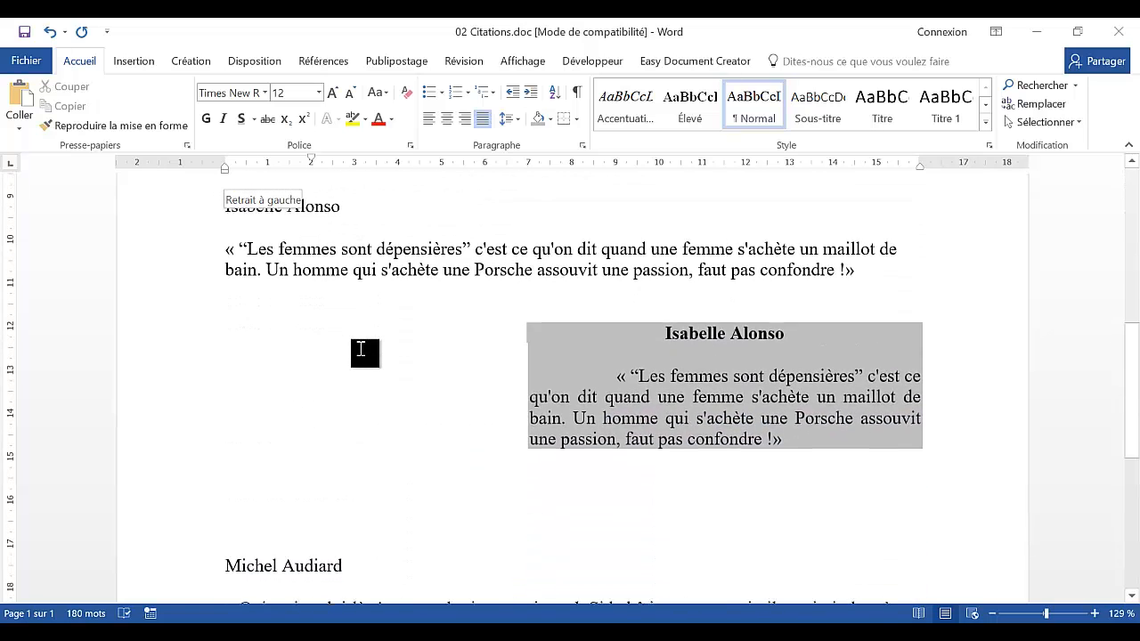
pyautogui.click(118, 354)
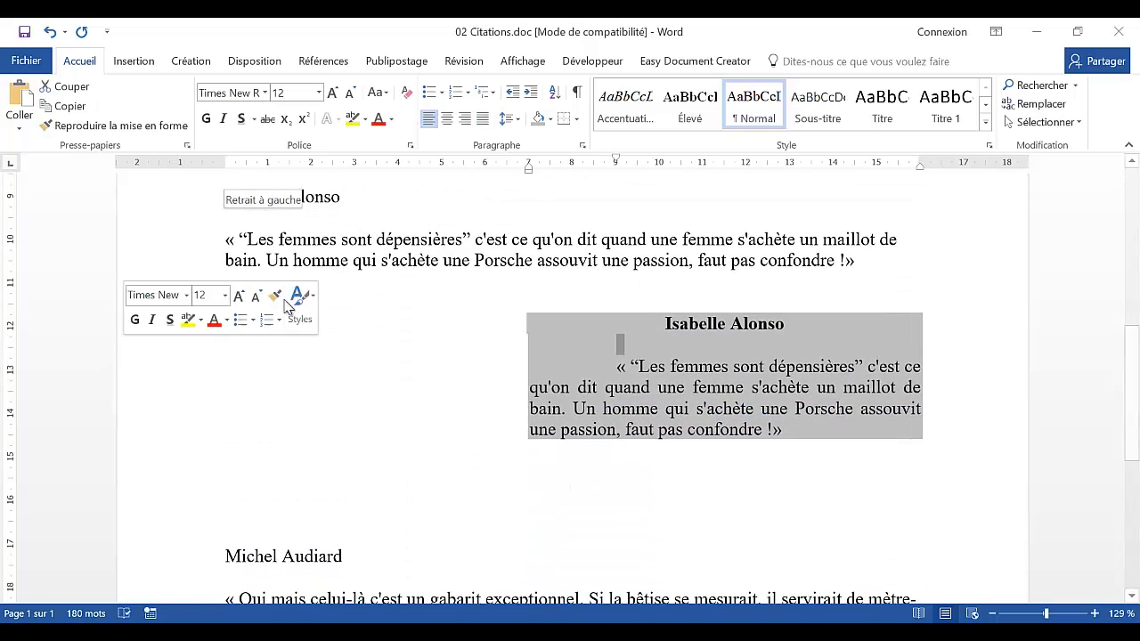
pyautogui.click(349, 254)
pyautogui.scroll(-1, 351, 255)
pyautogui.scroll(1, 351, 255)
pyautogui.scroll(1, 351, 256)
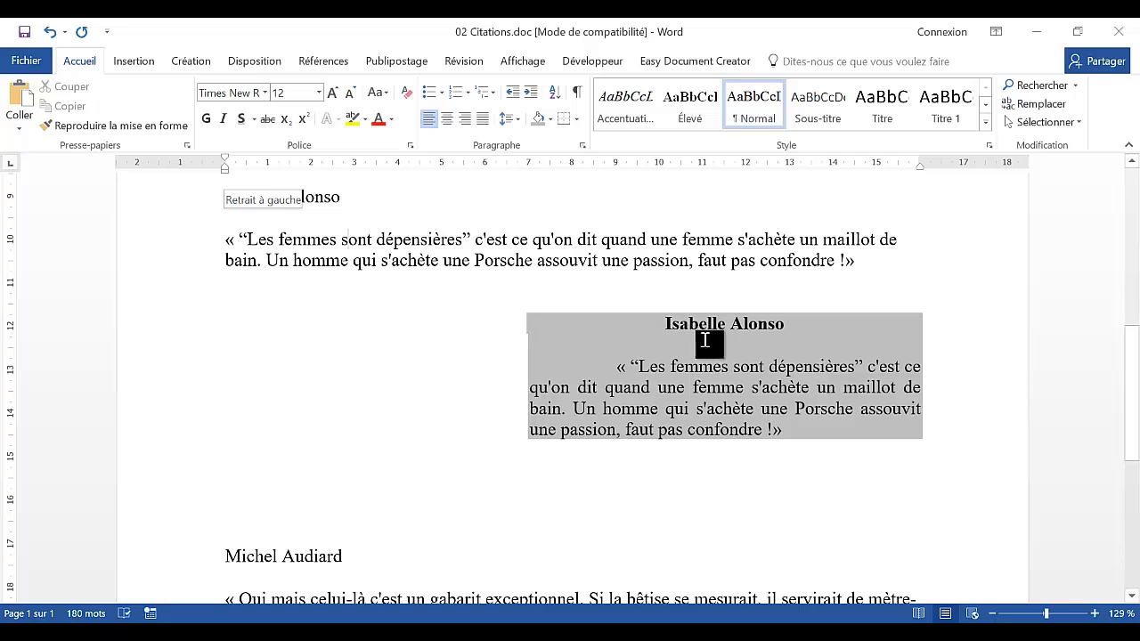
pyautogui.scroll(1, 672, 325)
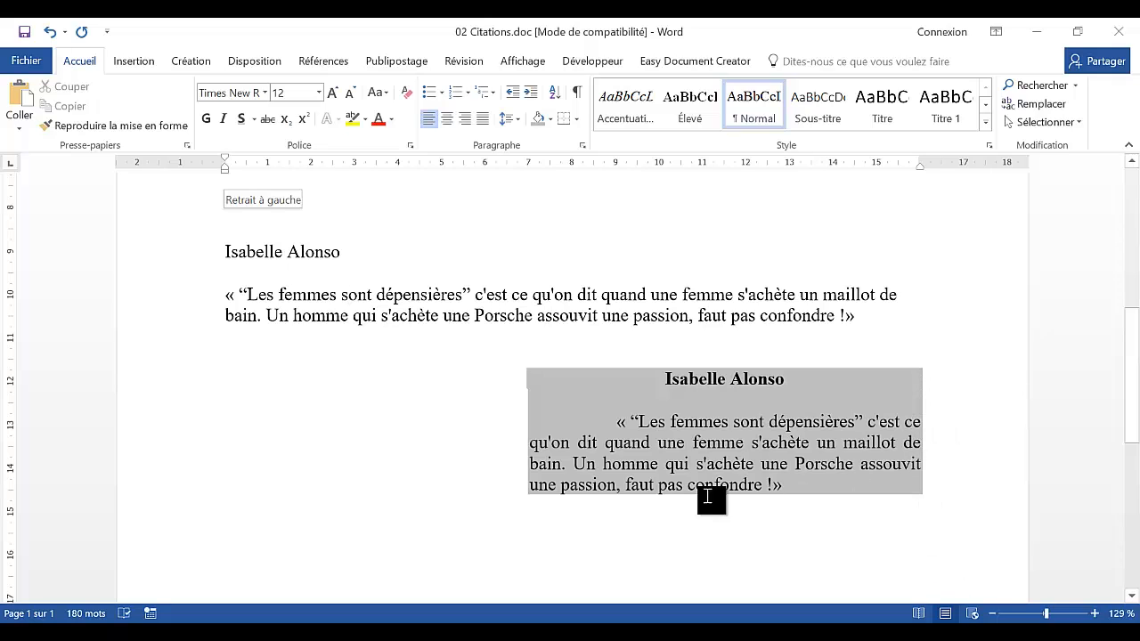
pyautogui.click(138, 255)
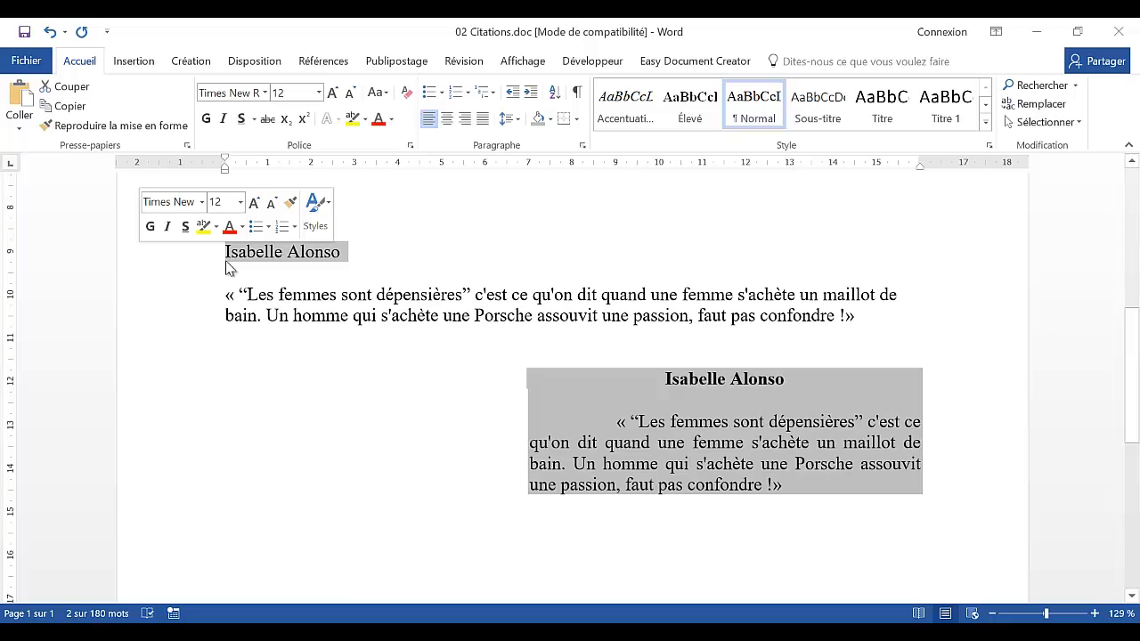
pyautogui.click(447, 125)
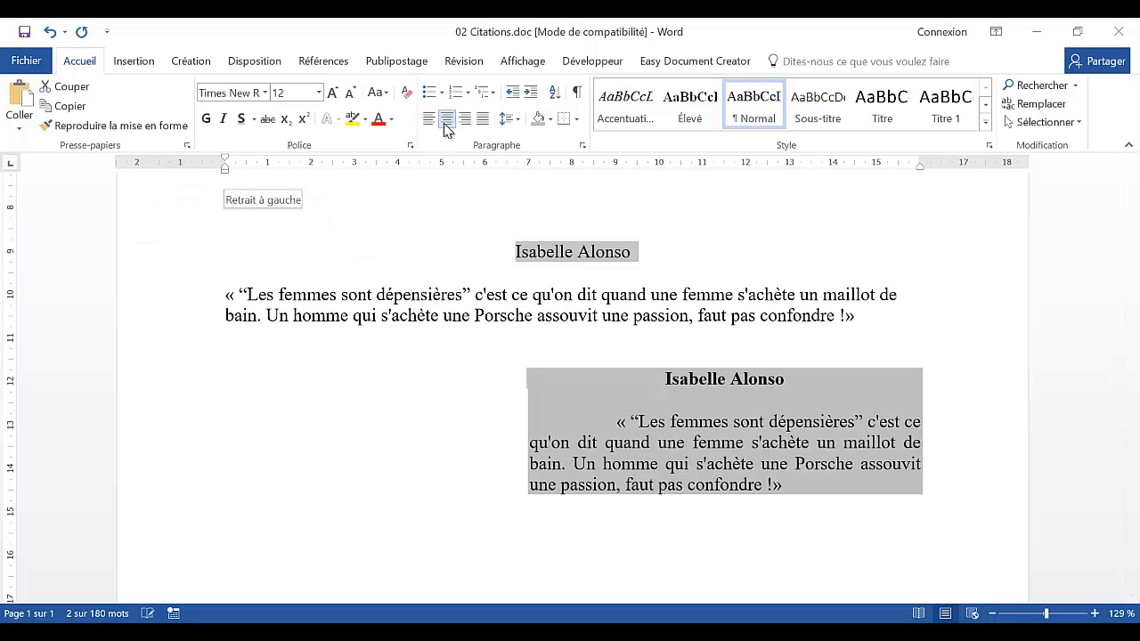
pyautogui.click(205, 119)
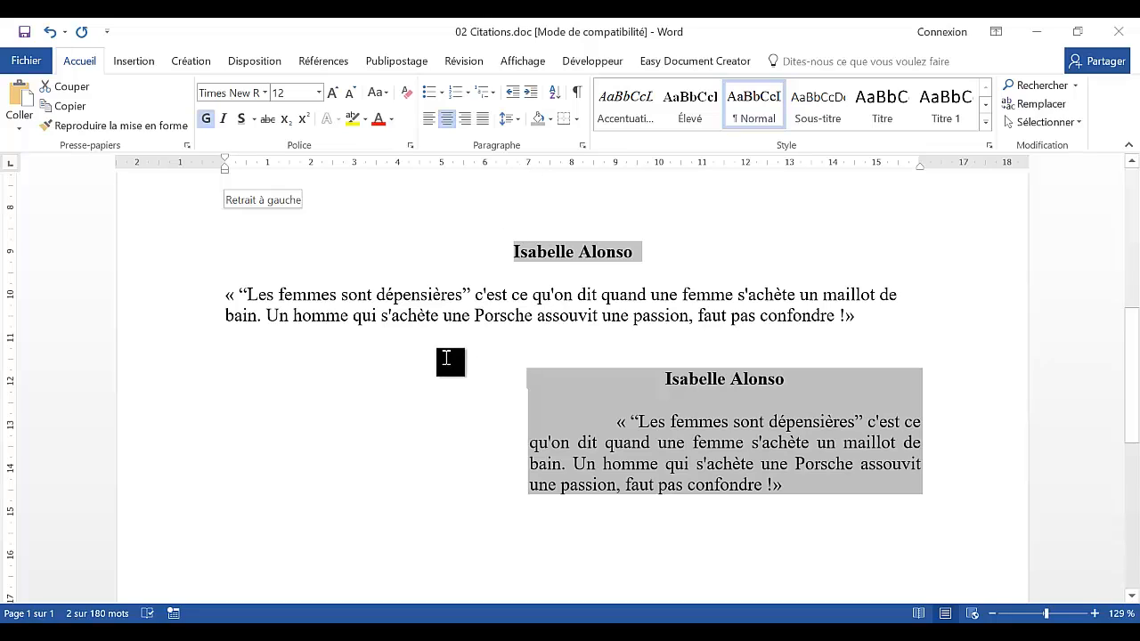
pyautogui.moveTo(177, 249); pyautogui.dragTo(175, 320)
pyautogui.click(169, 256)
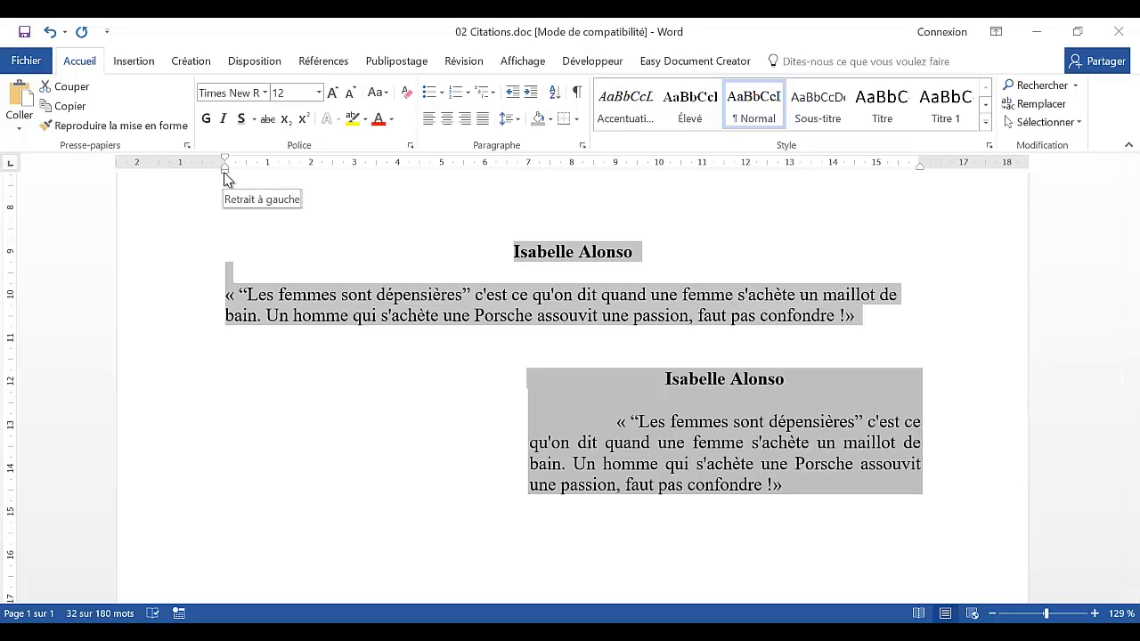
pyautogui.moveTo(224, 179); pyautogui.dragTo(529, 183)
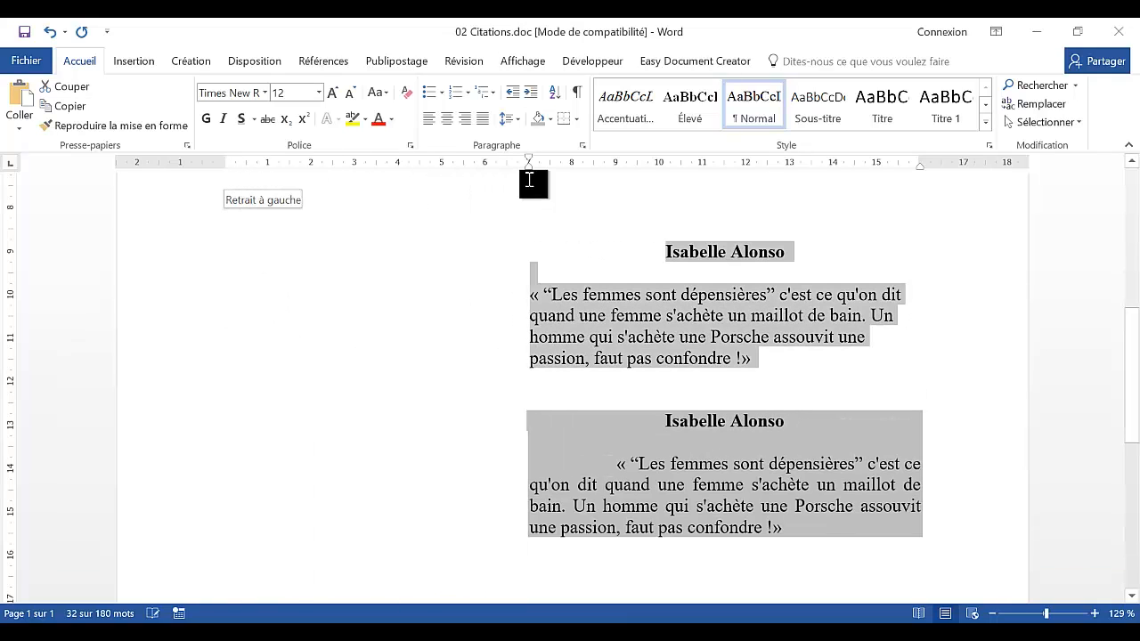
pyautogui.click(636, 319)
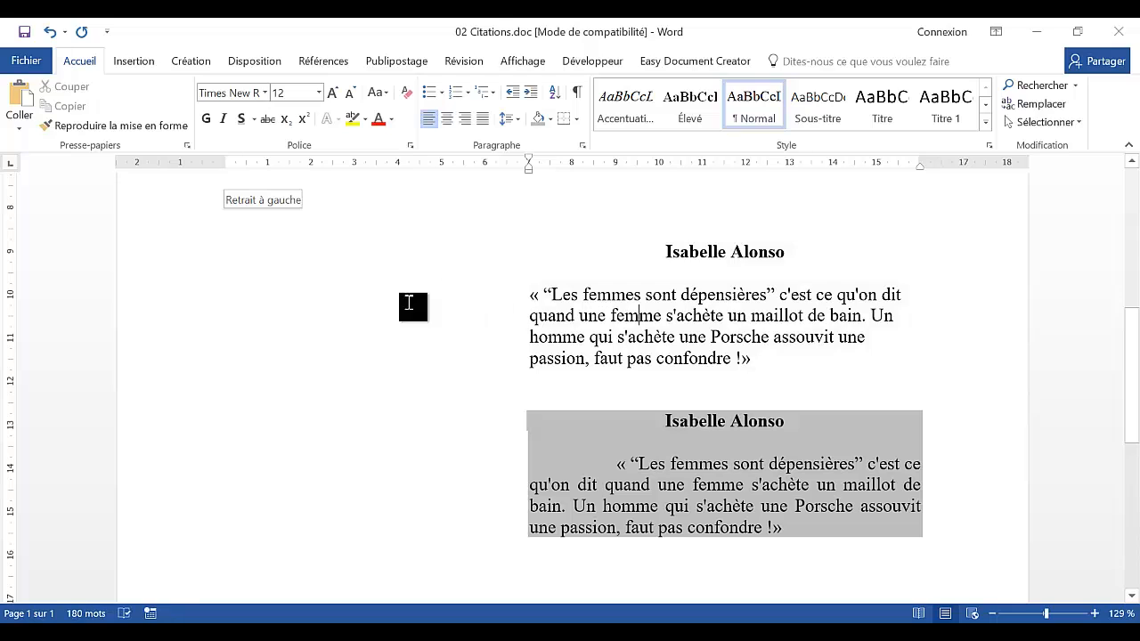
# Indent the first line of the Isabelle Alonso quotation to the 9 cm ruler mark and justify the paragraph.
pyautogui.moveTo(198, 294); pyautogui.dragTo(206, 356)
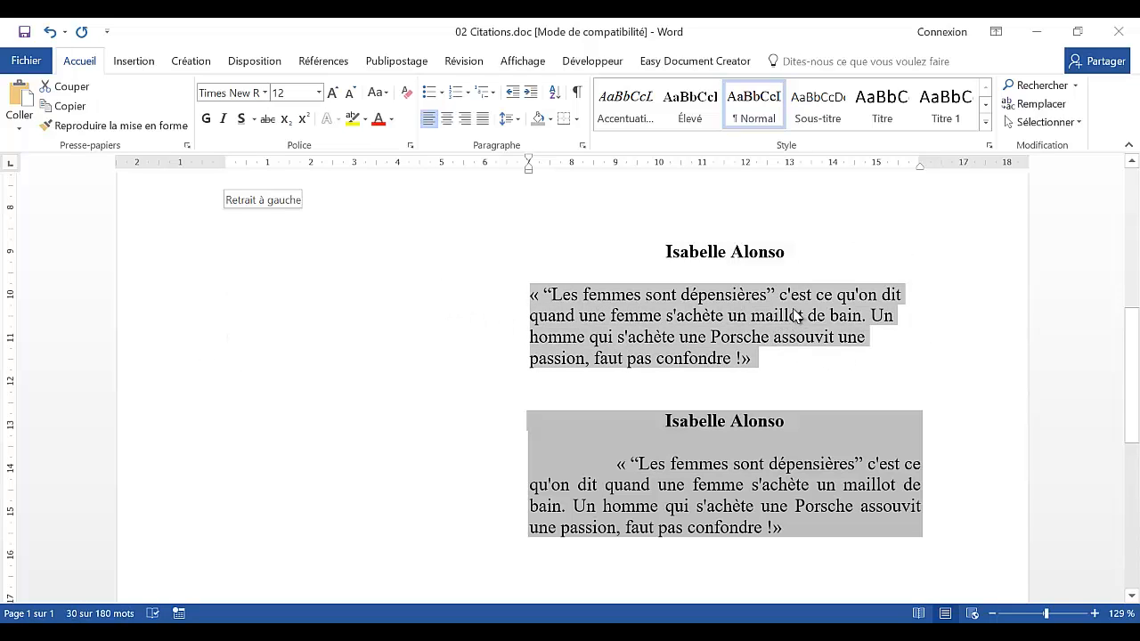
pyautogui.moveTo(530, 161); pyautogui.dragTo(629, 164)
pyautogui.moveTo(617, 164); pyautogui.dragTo(618, 162)
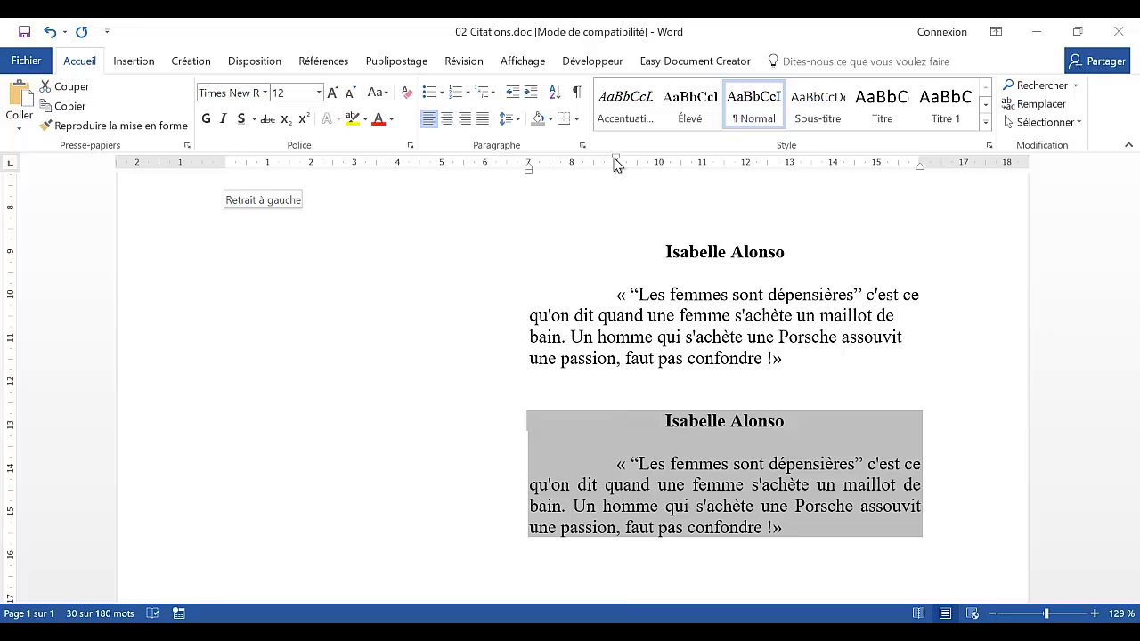
pyautogui.click(486, 123)
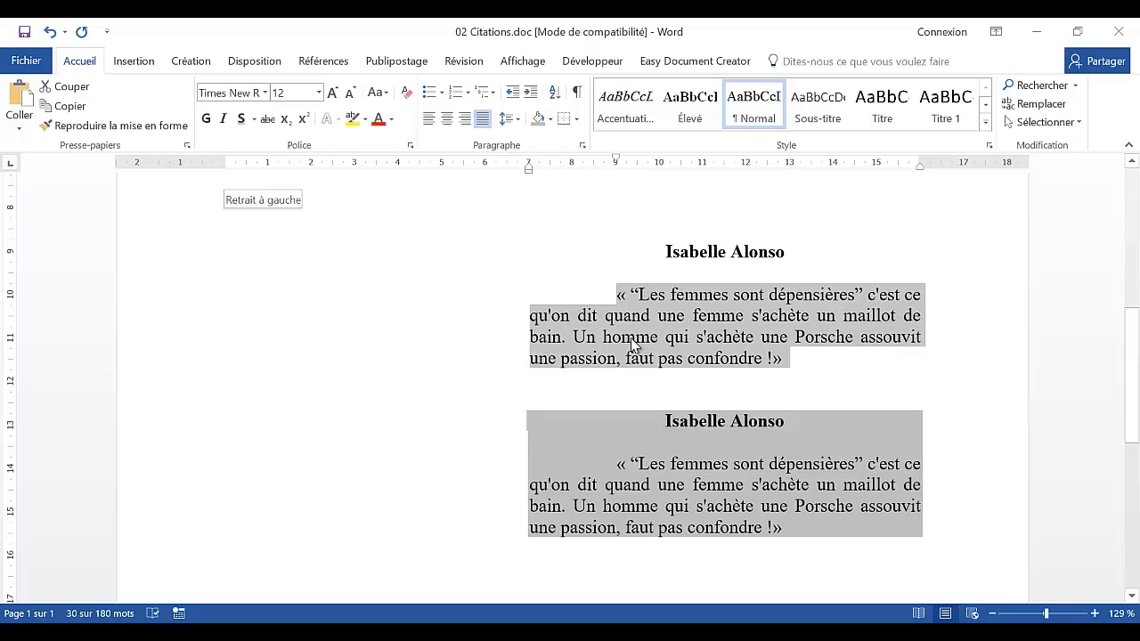
pyautogui.click(589, 340)
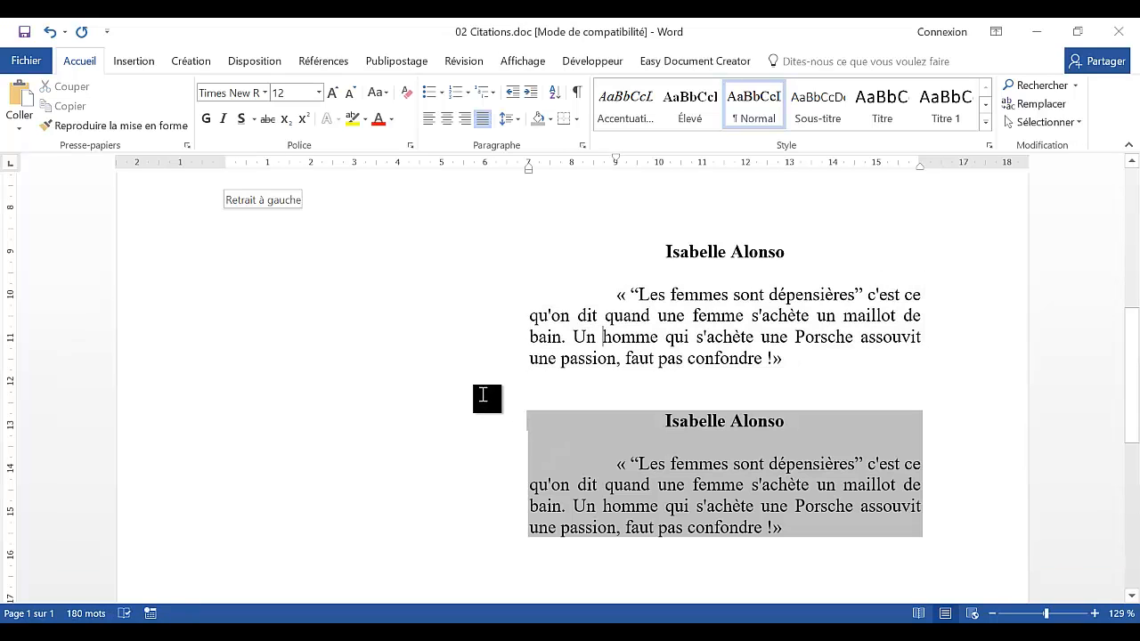
# Make the unformatted "Michel Audiard" heading bold and centre it.
pyautogui.scroll(-8, 292, 384)
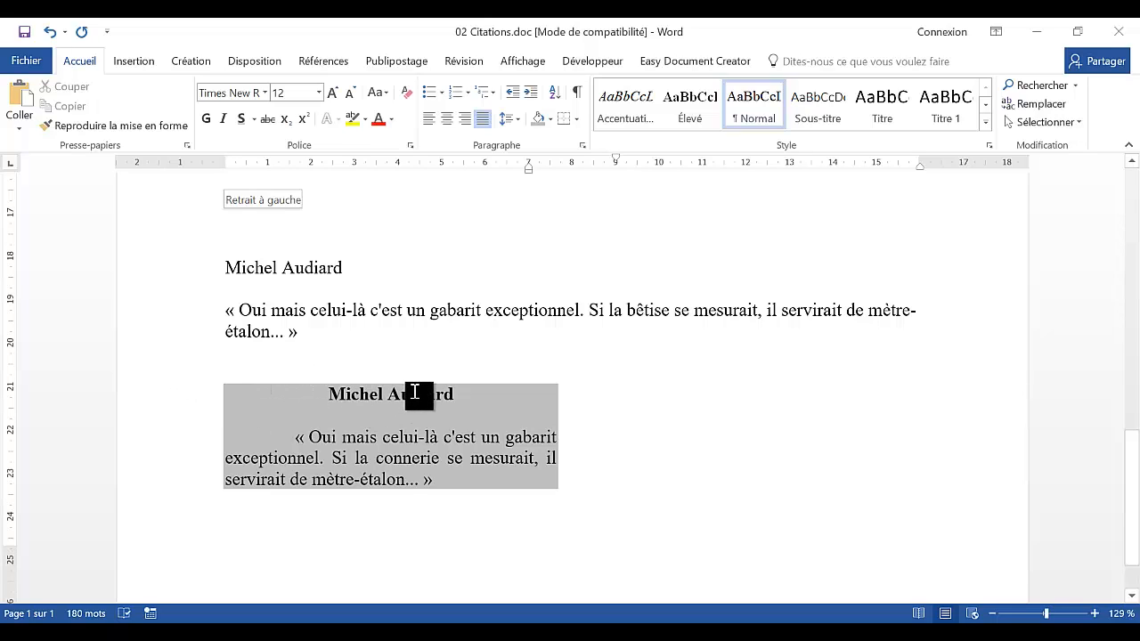
pyautogui.click(170, 271)
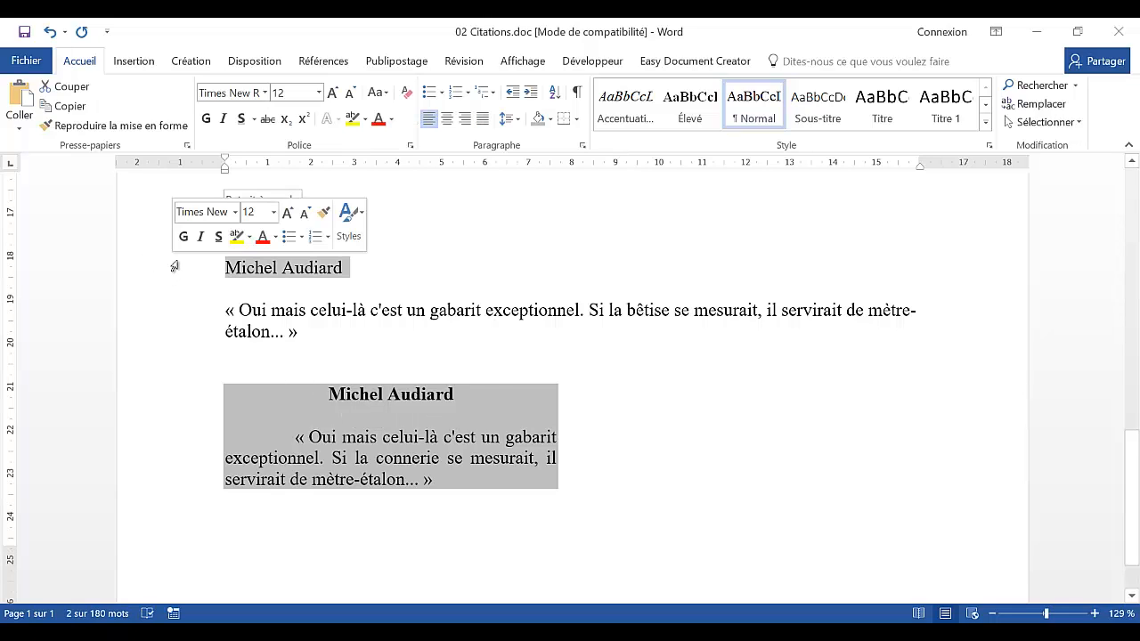
pyautogui.click(205, 118)
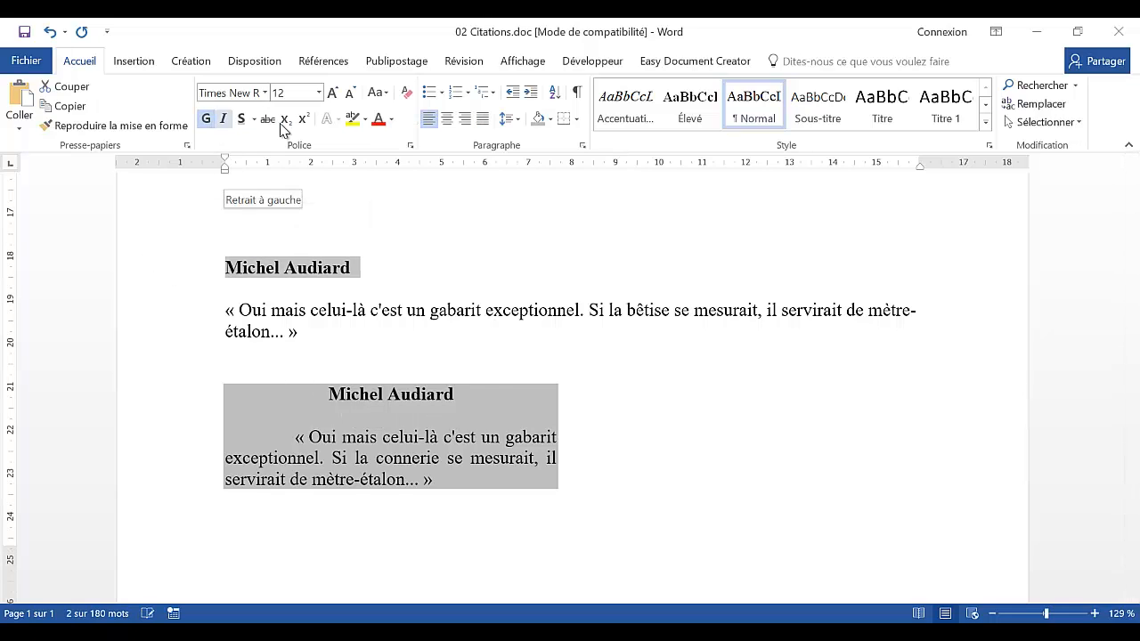
pyautogui.click(446, 121)
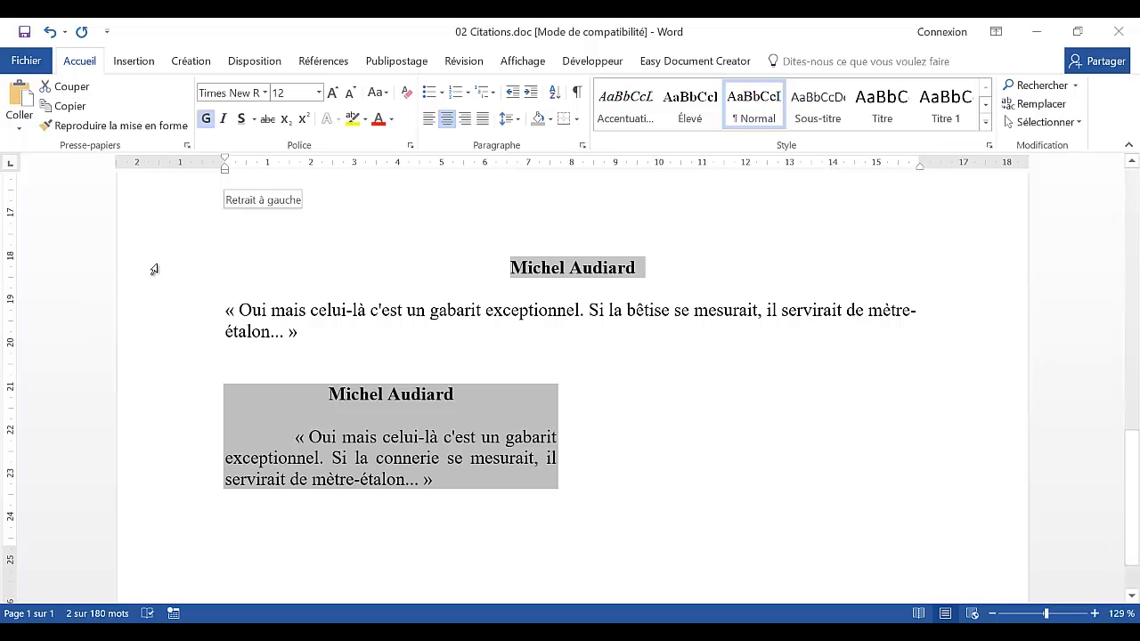
# Move the right indent of the Michel Audiard heading and its quotation to about the 7.5 cm ruler mark.
pyautogui.moveTo(161, 289); pyautogui.dragTo(173, 329)
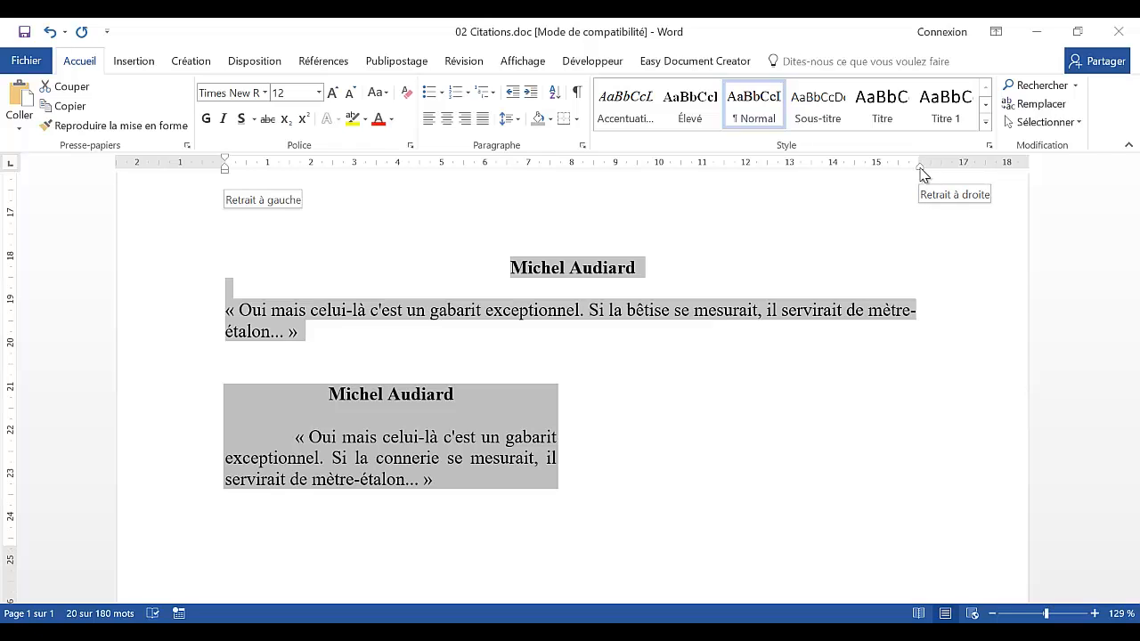
pyautogui.moveTo(922, 171); pyautogui.dragTo(550, 178)
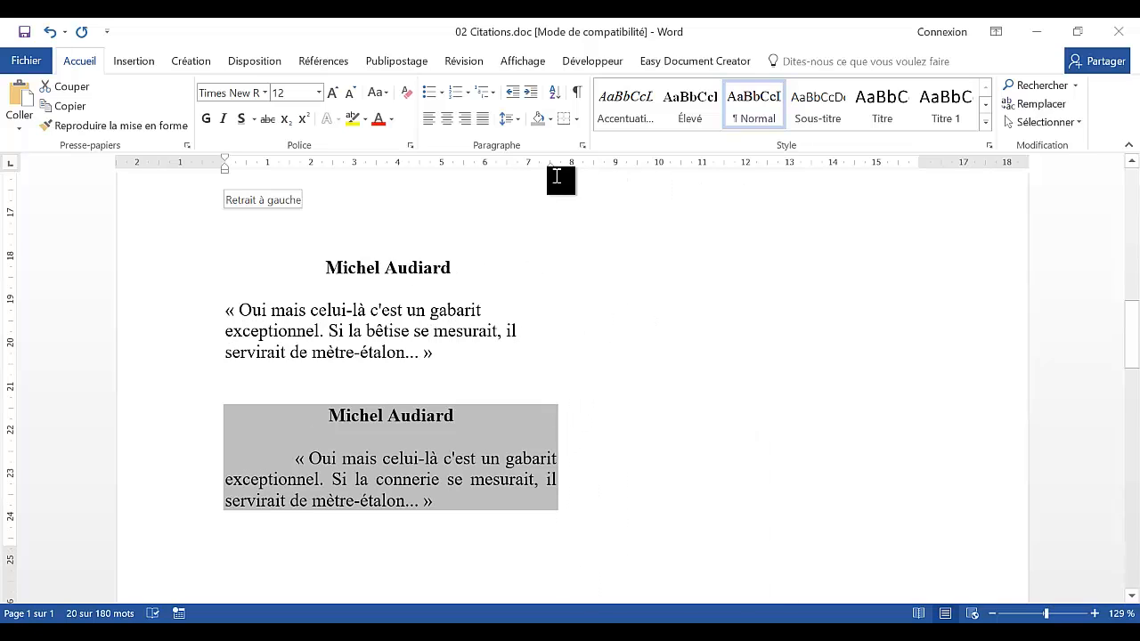
# Justify the Michel Audiard quotation paragraph and give it a first-line indent of about 1.75 cm.
pyautogui.moveTo(140, 315); pyautogui.dragTo(148, 351)
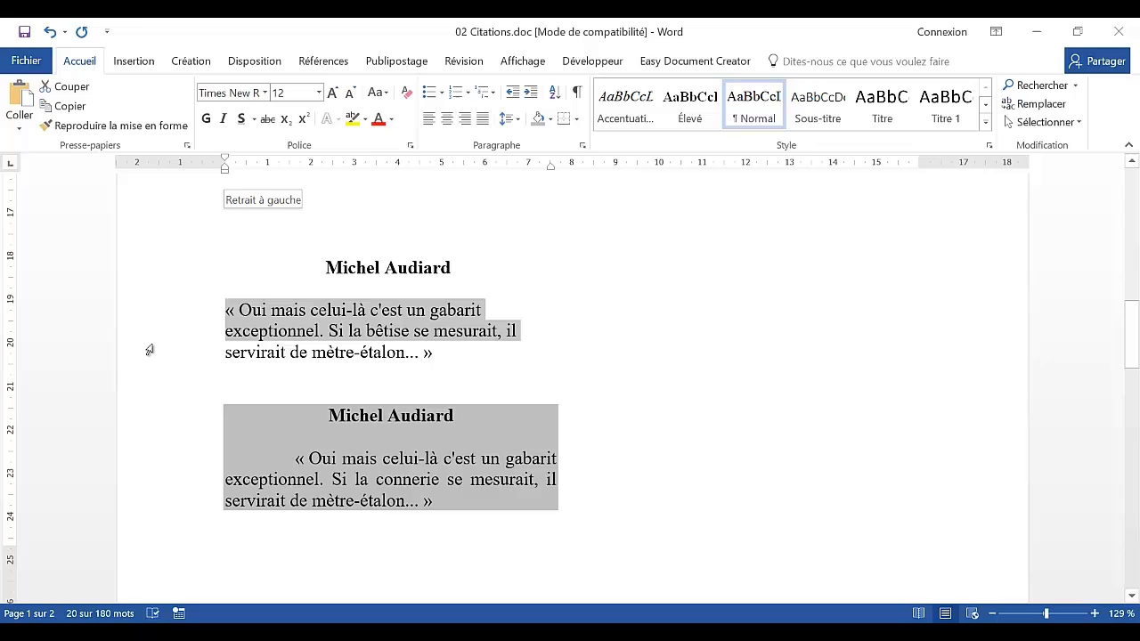
pyautogui.click(484, 120)
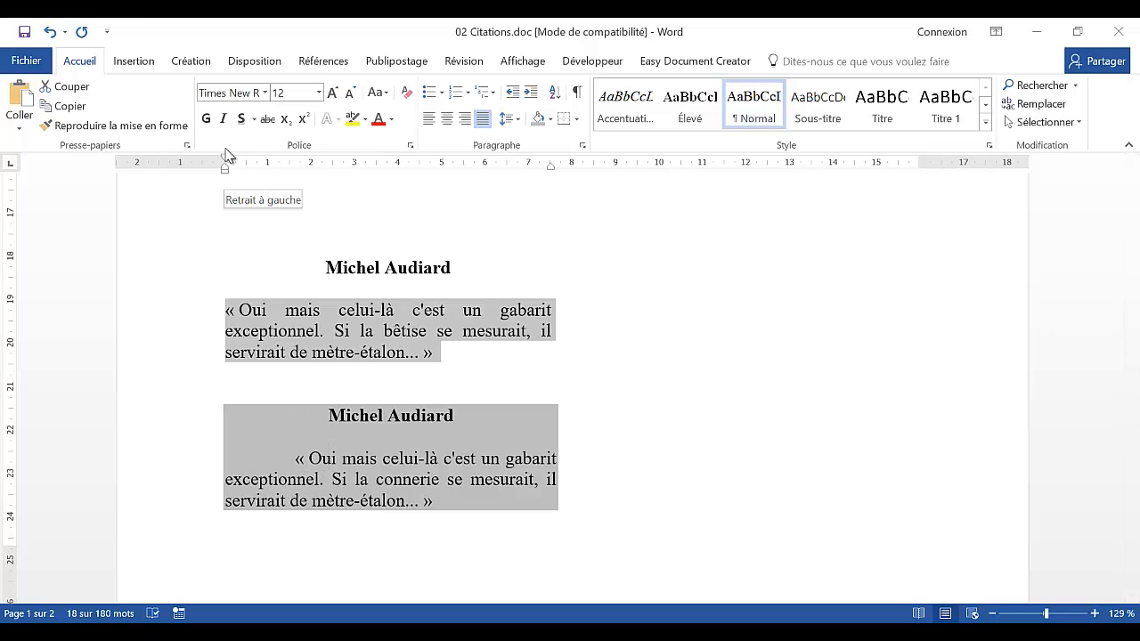
pyautogui.moveTo(227, 162); pyautogui.dragTo(305, 161)
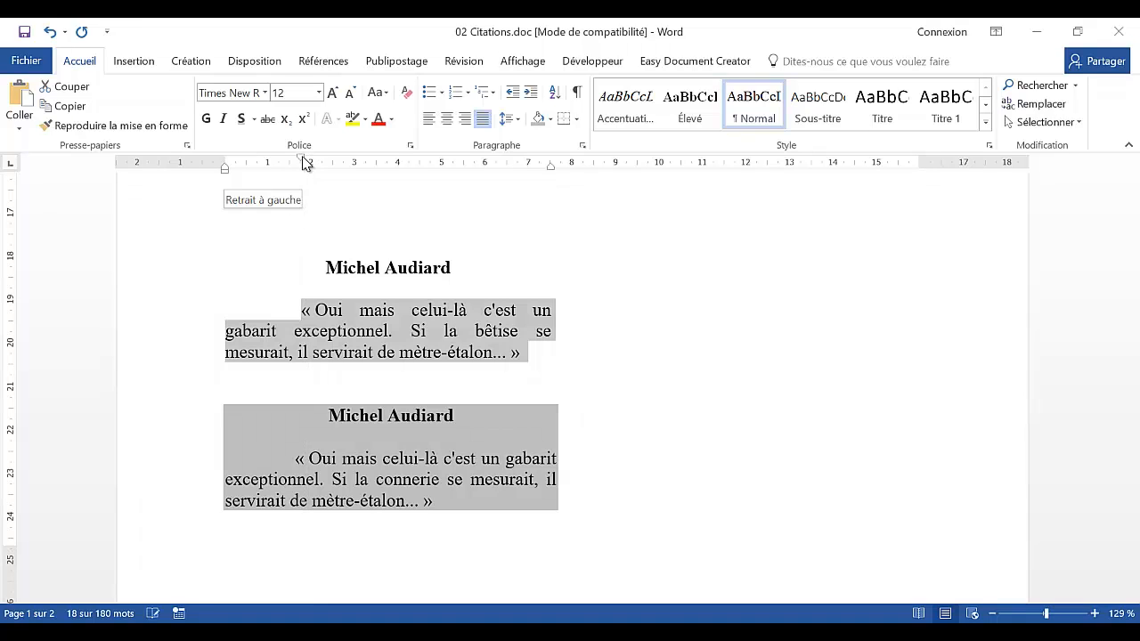
pyautogui.click(636, 354)
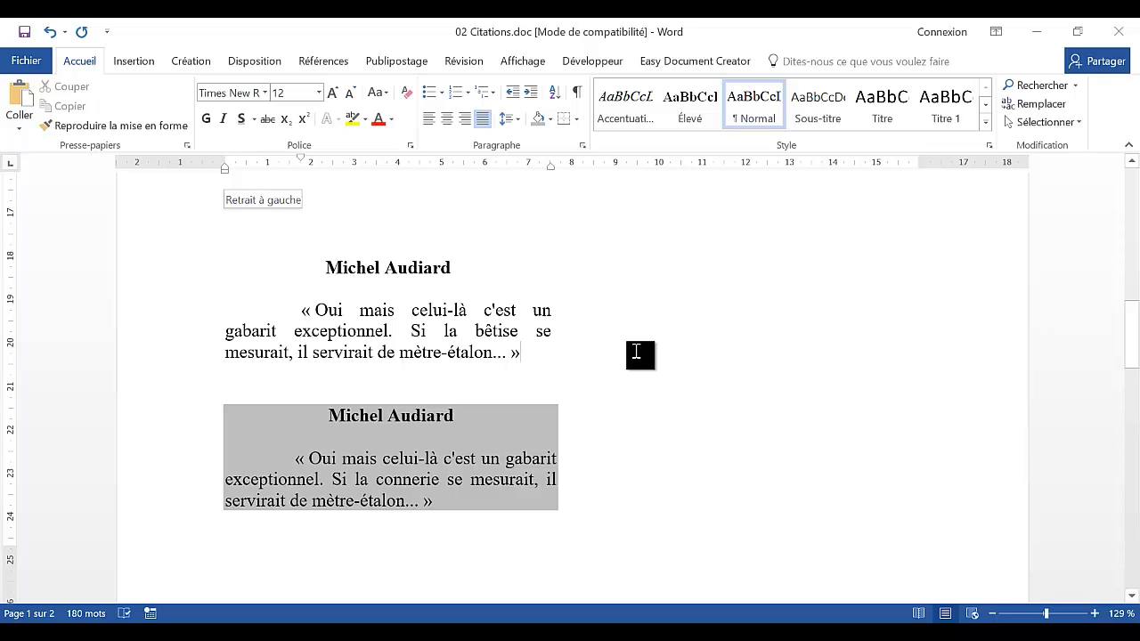
pyautogui.click(300, 312)
pyautogui.click(489, 269)
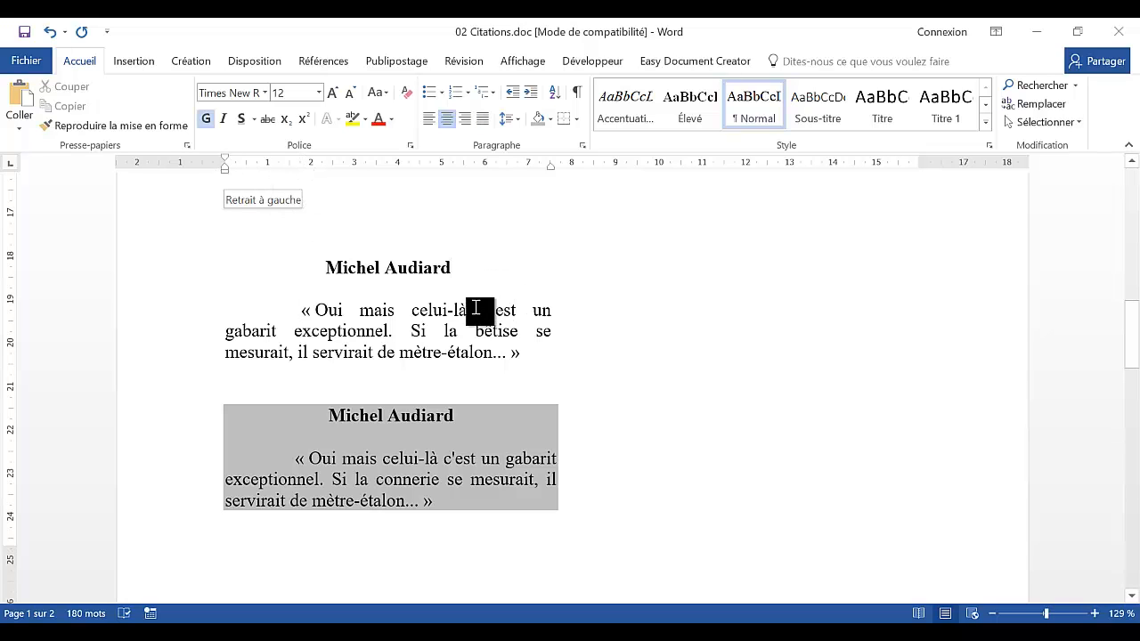
# Review the formatted quotations up to the start of the document and display the left and right indent settings for the current paragraph.
pyautogui.scroll(3, 498, 317)
pyautogui.scroll(6, 498, 318)
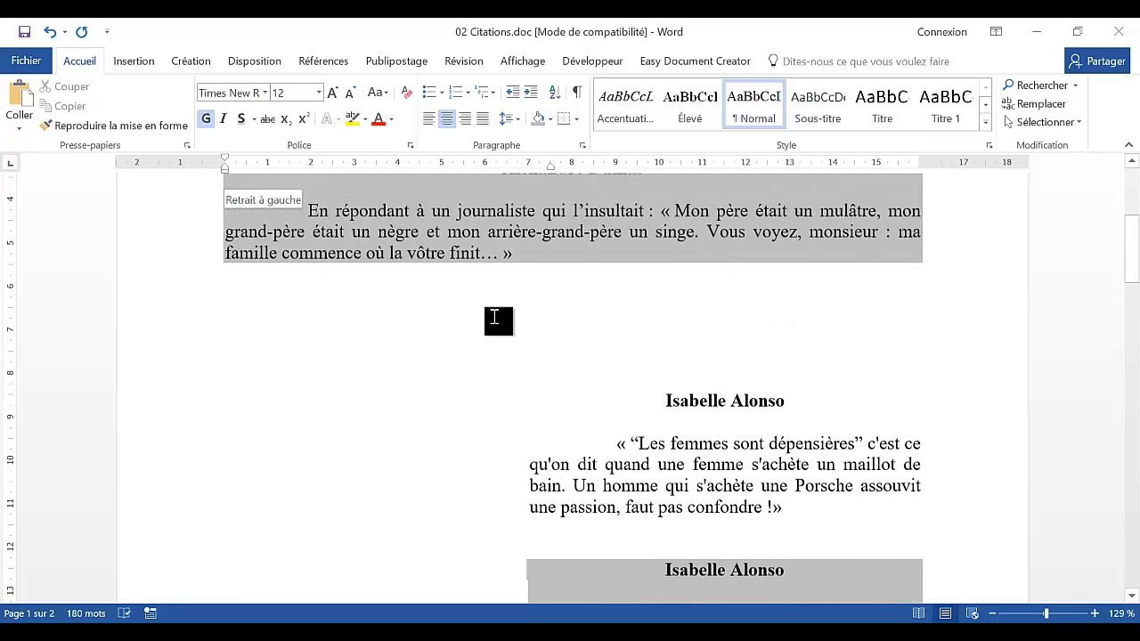
pyautogui.scroll(1, 489, 312)
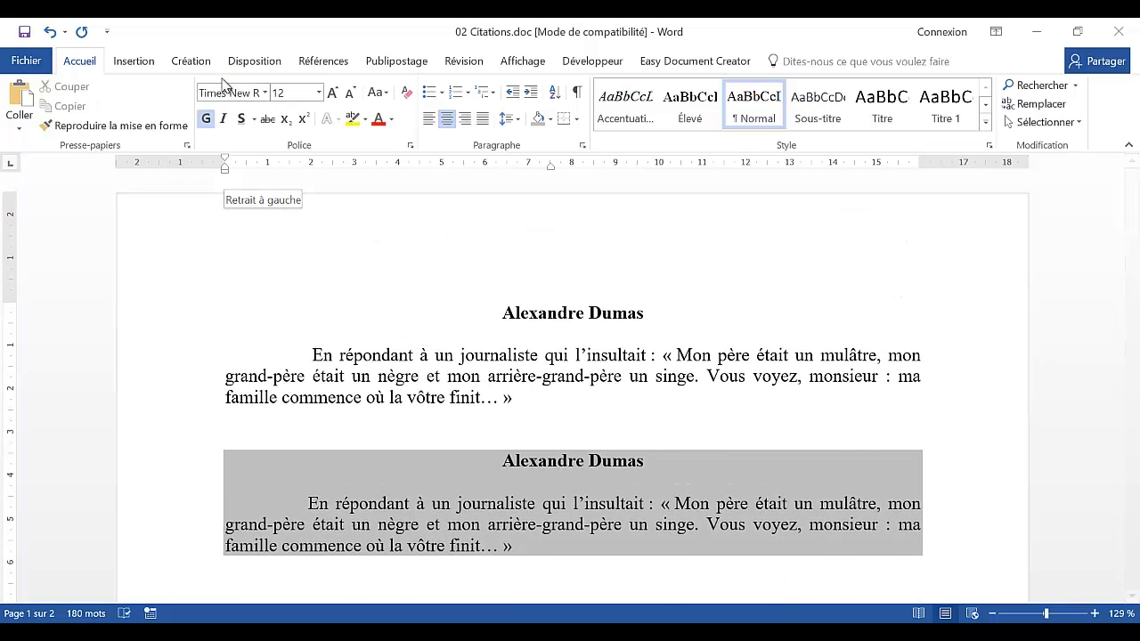
pyautogui.click(258, 61)
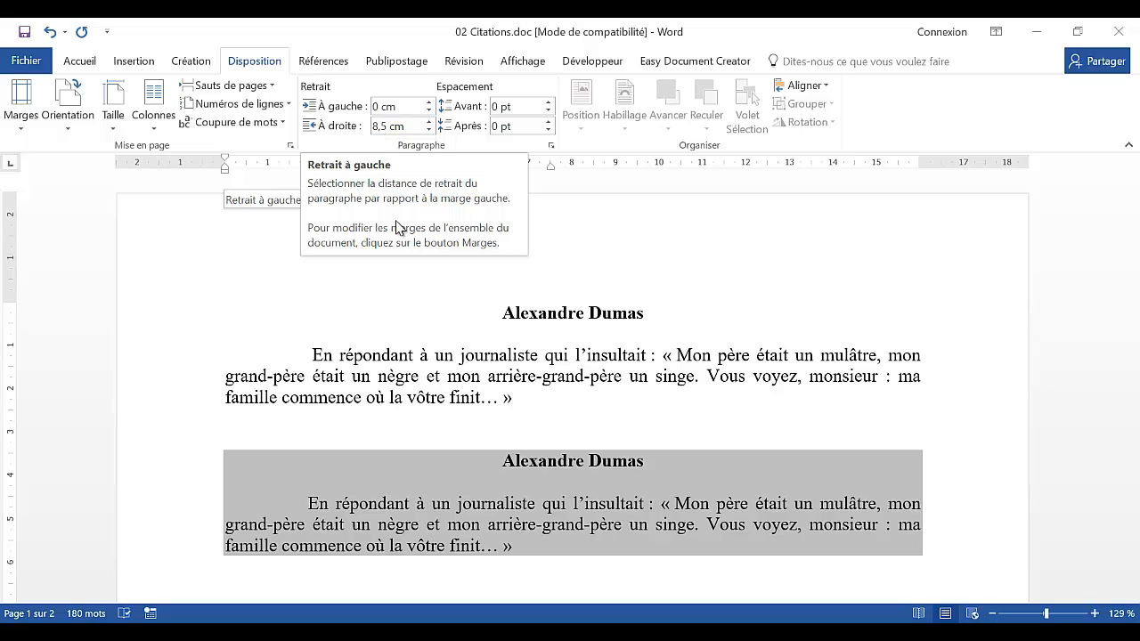
# Inspect the alignment, indents and spacing of the unshaded Michel Audiard heading in the Paragraph settings, and close them without changes.
pyautogui.scroll(-3, 437, 323)
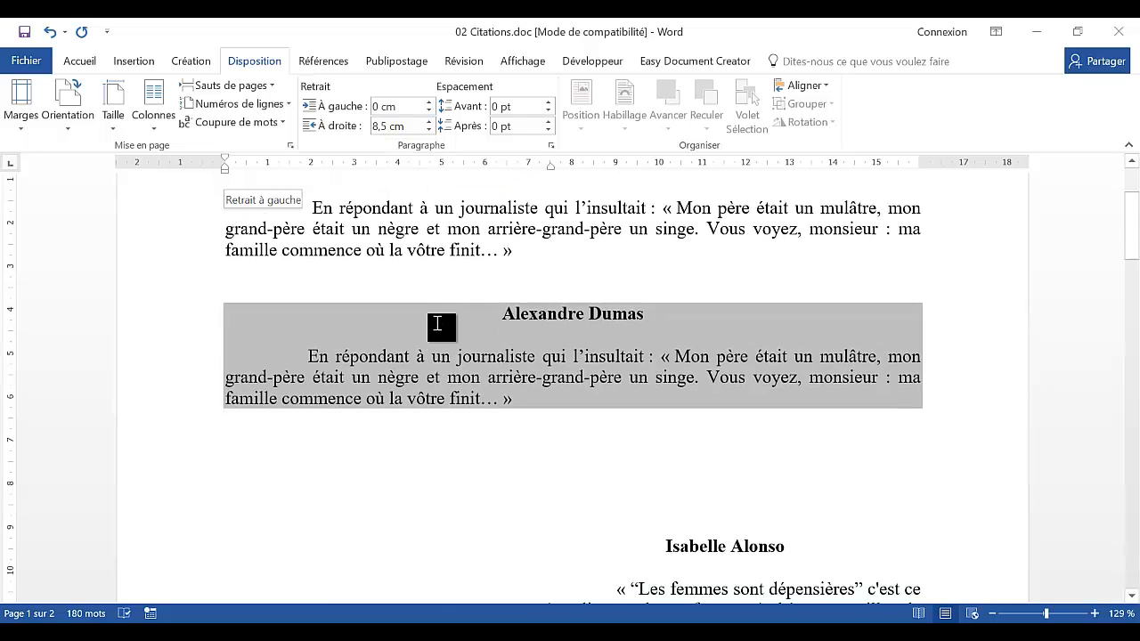
pyautogui.scroll(-14, 437, 323)
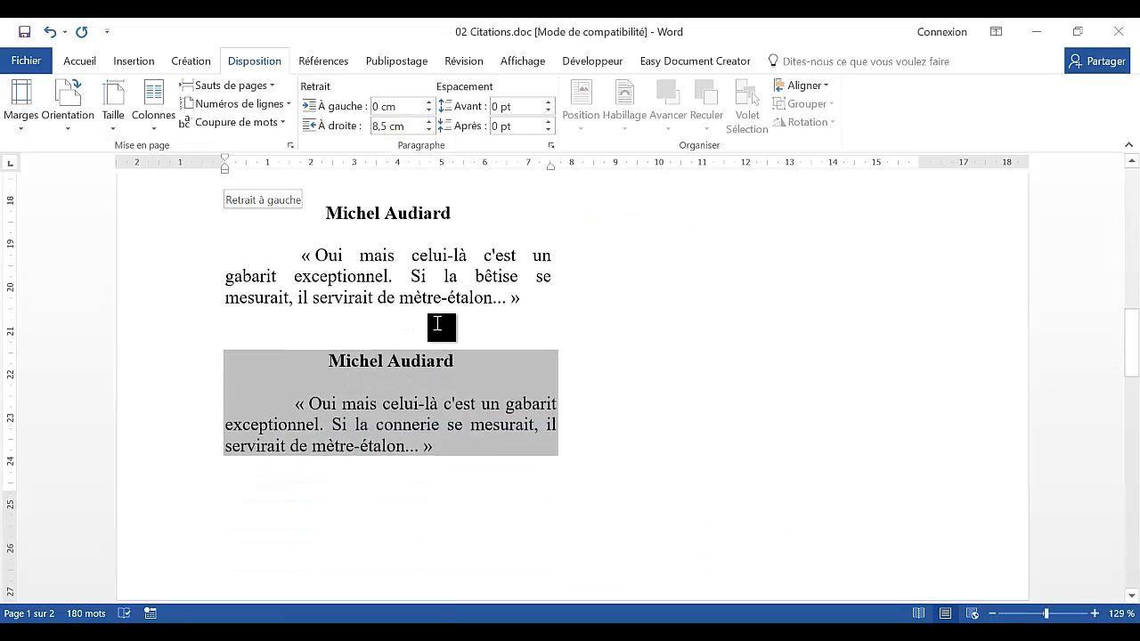
pyautogui.rightClick(421, 215)
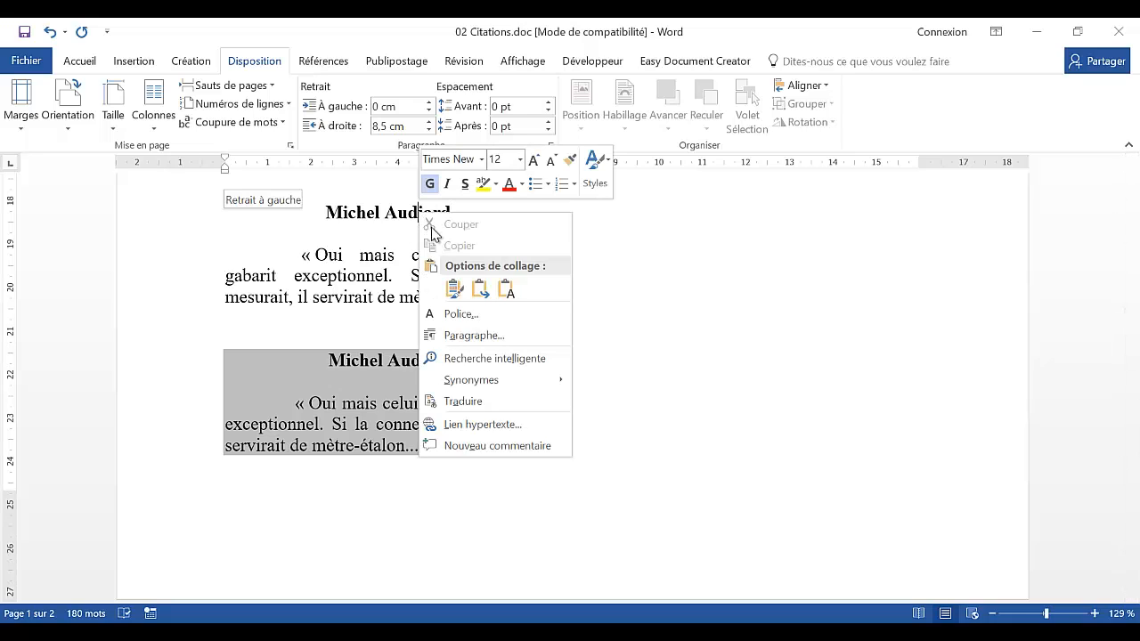
pyautogui.click(488, 338)
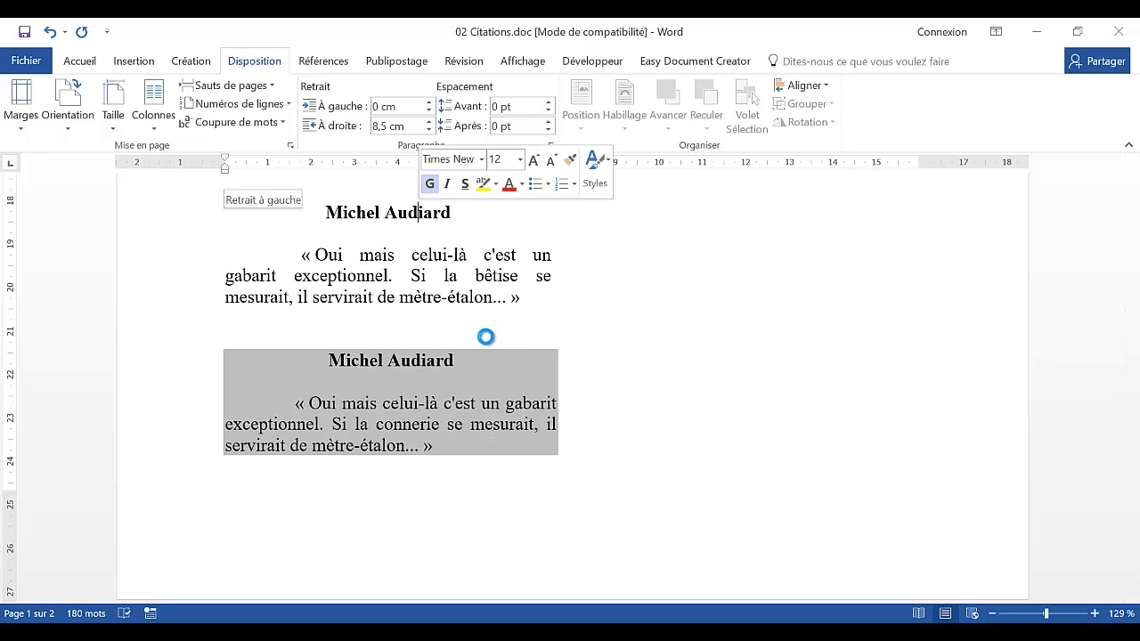
pyautogui.moveTo(475, 64); pyautogui.dragTo(505, 58)
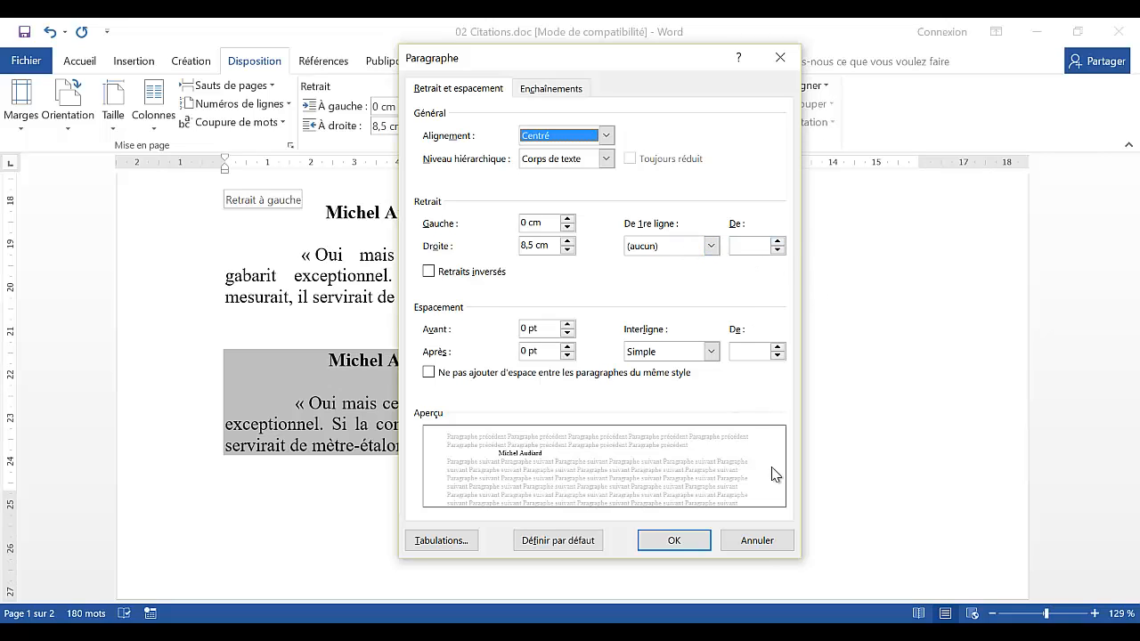
pyautogui.click(759, 541)
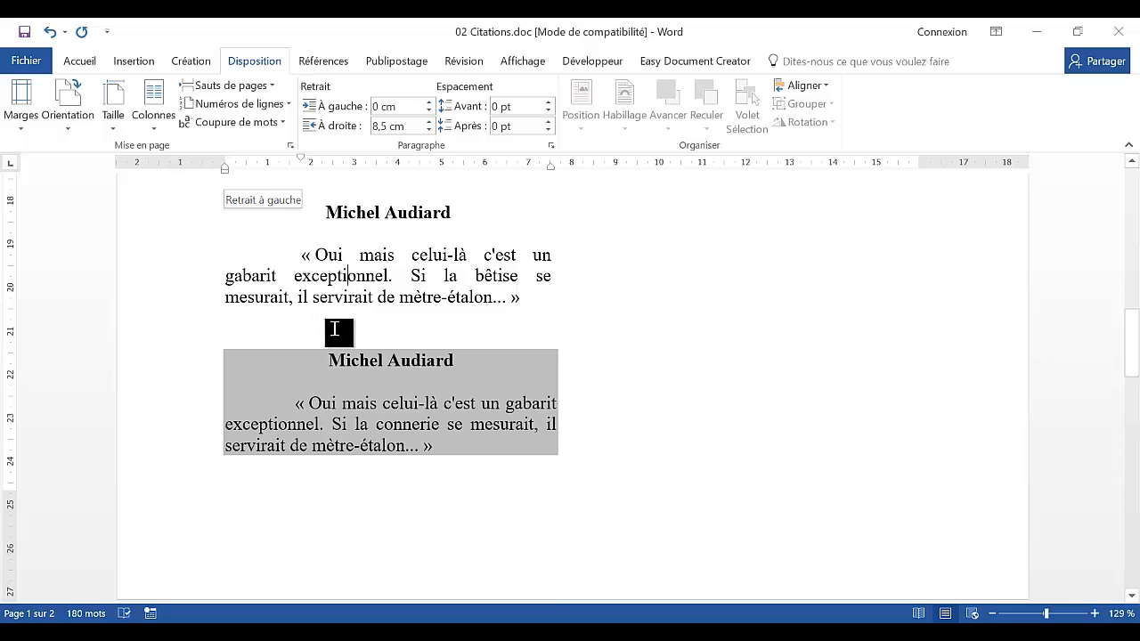
# Check the indents of the unshaded Alexandre Dumas quotation at the start of the document.
pyautogui.scroll(10, 347, 348)
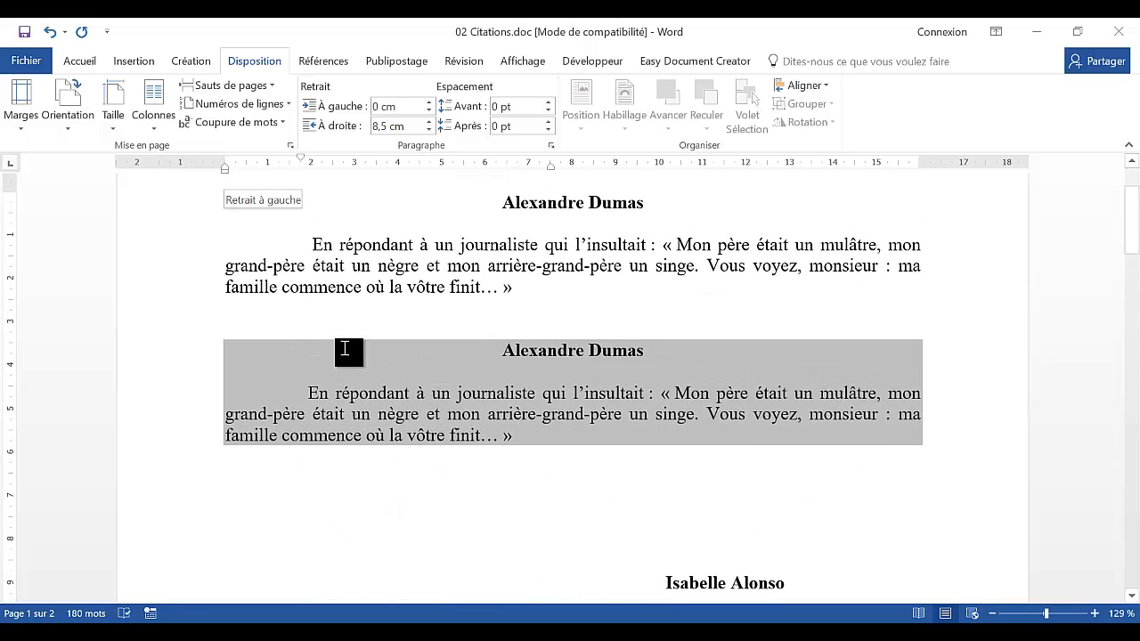
pyautogui.scroll(3, 344, 348)
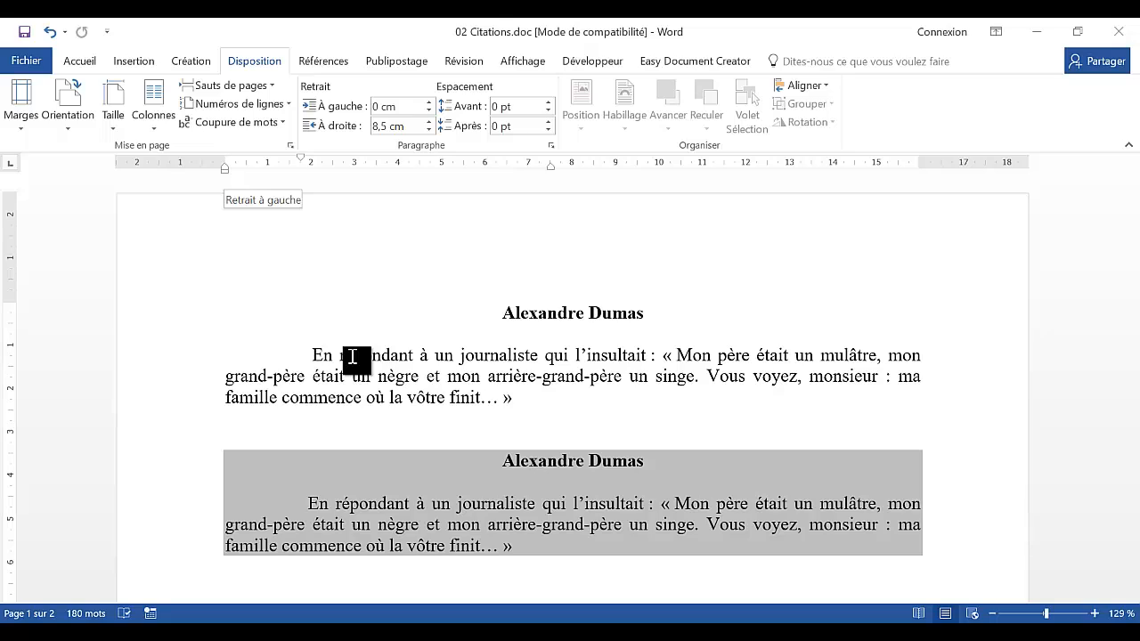
pyautogui.click(408, 377)
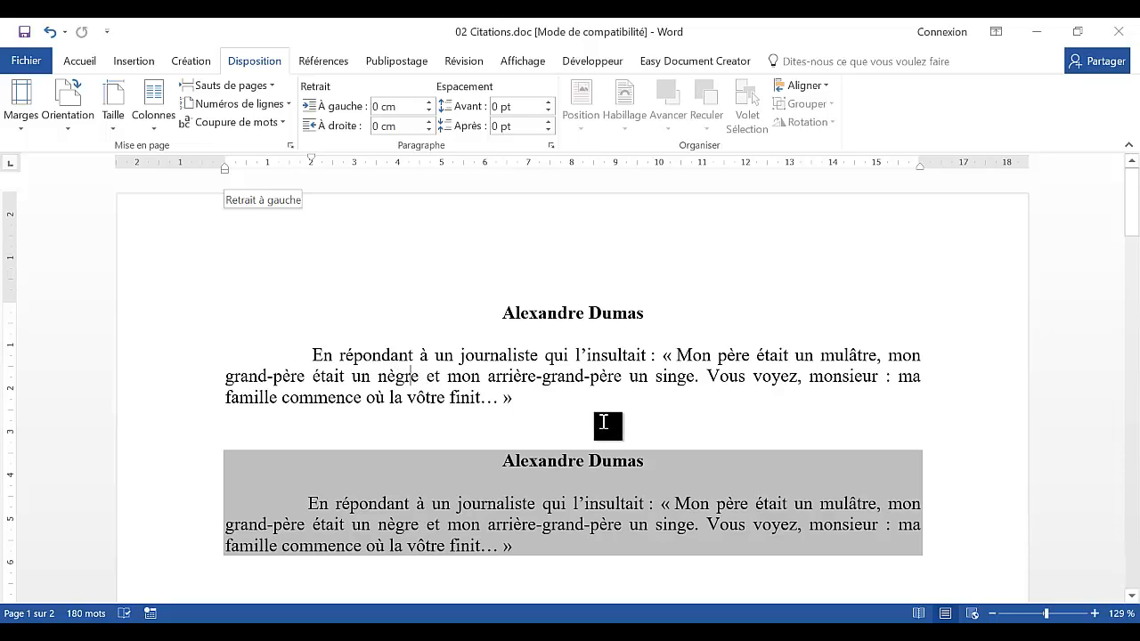
pyautogui.click(559, 399)
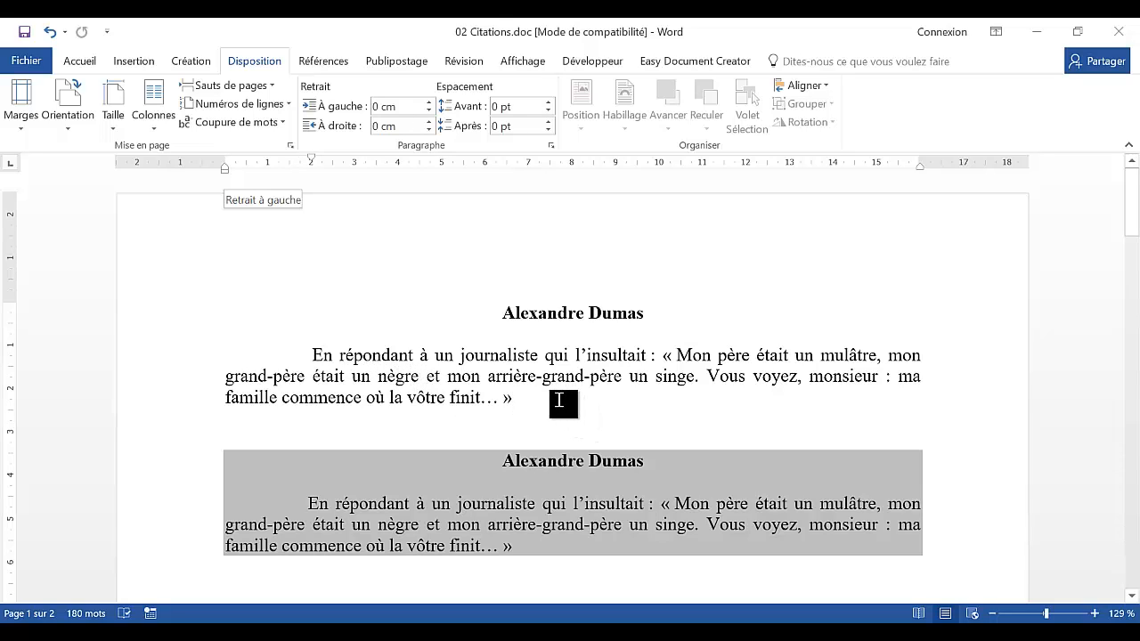